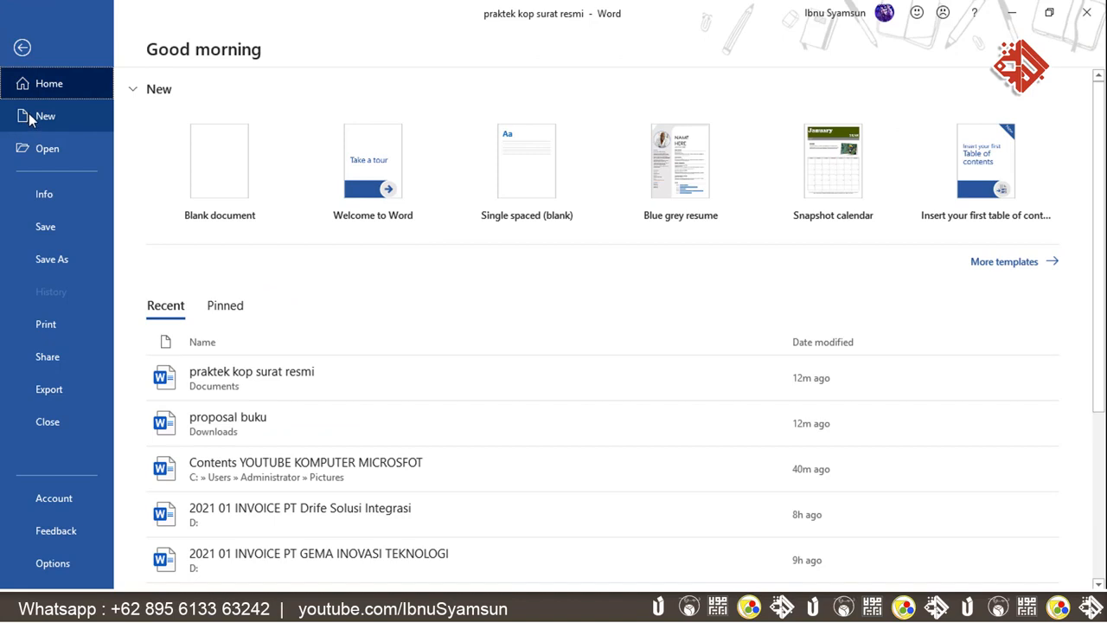
# - Create a blank A4 document with the last custom margins: 2 cm top and bottom, 2.54 cm sides
pyautogui.click(211, 156)
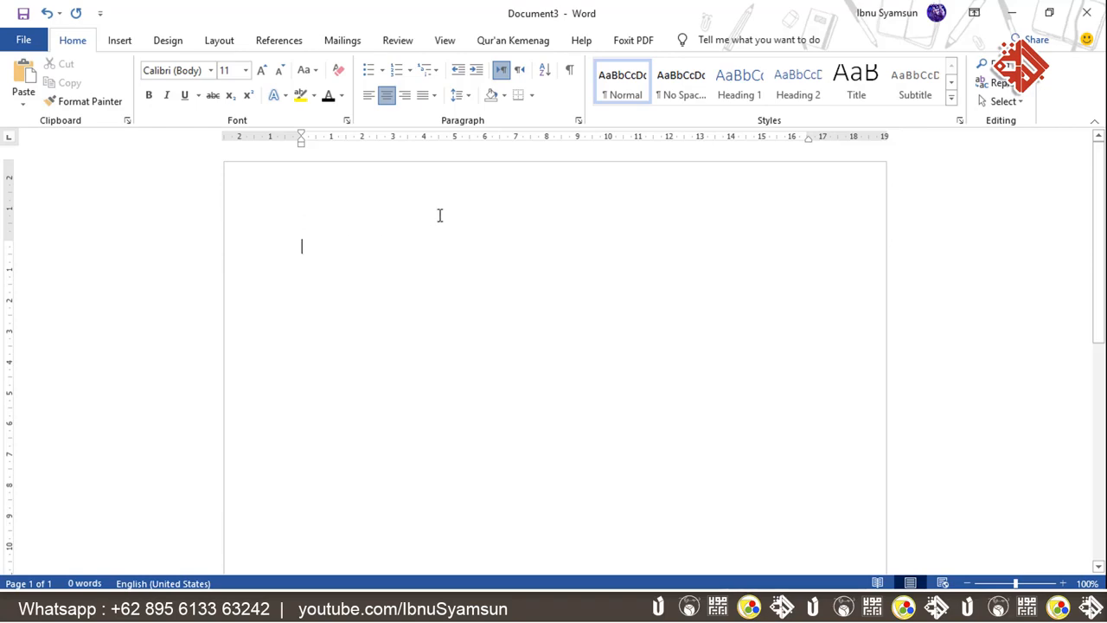
pyautogui.click(223, 41)
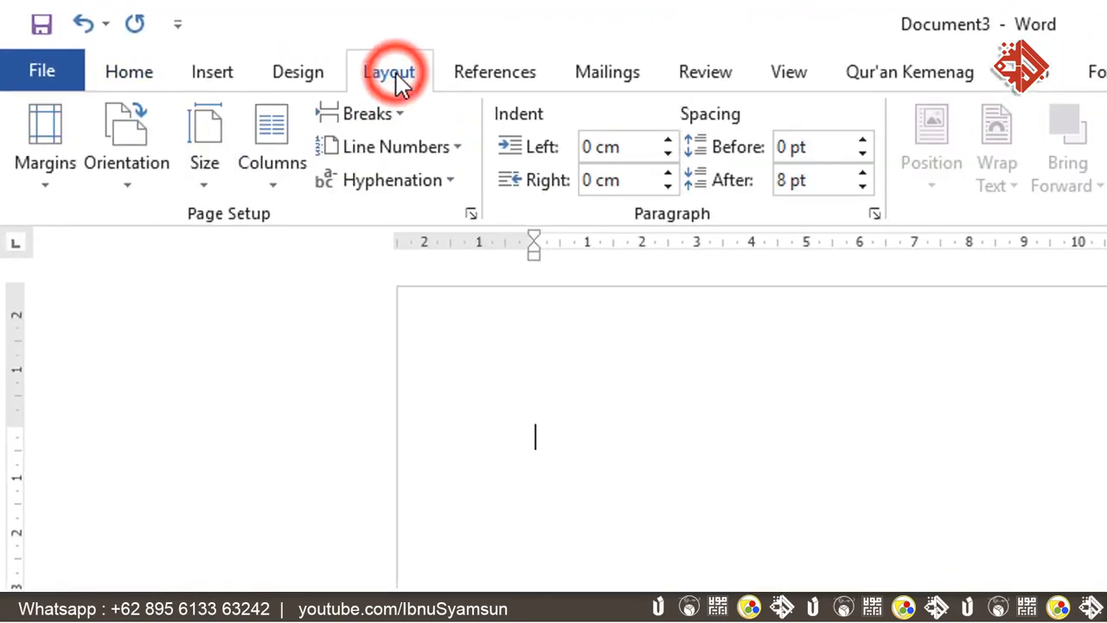
pyautogui.click(206, 186)
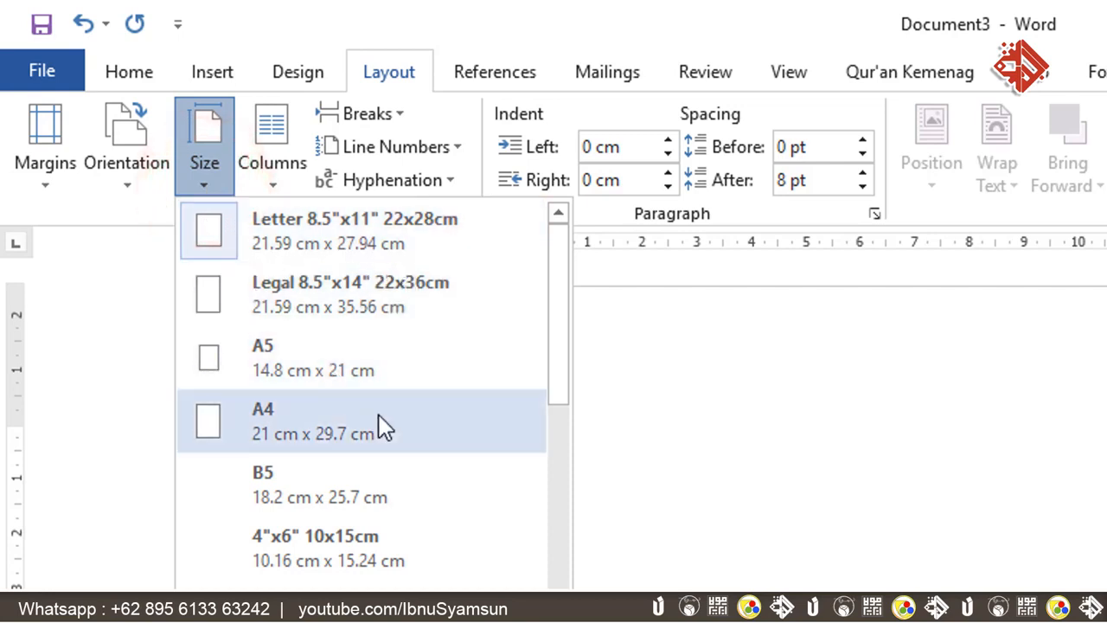
pyautogui.click(303, 427)
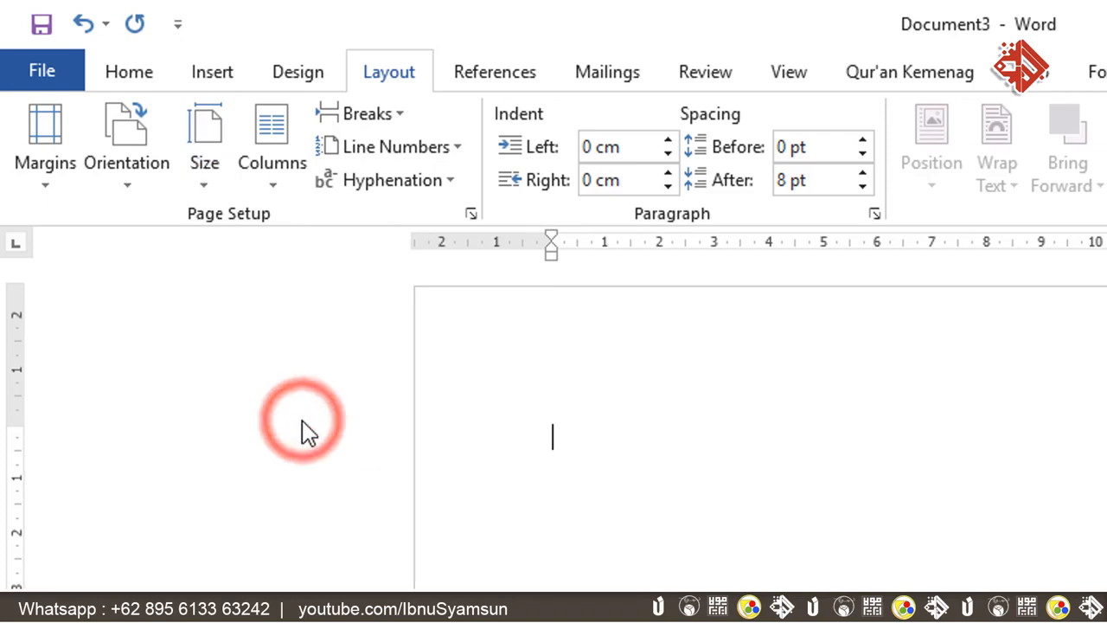
pyautogui.click(50, 169)
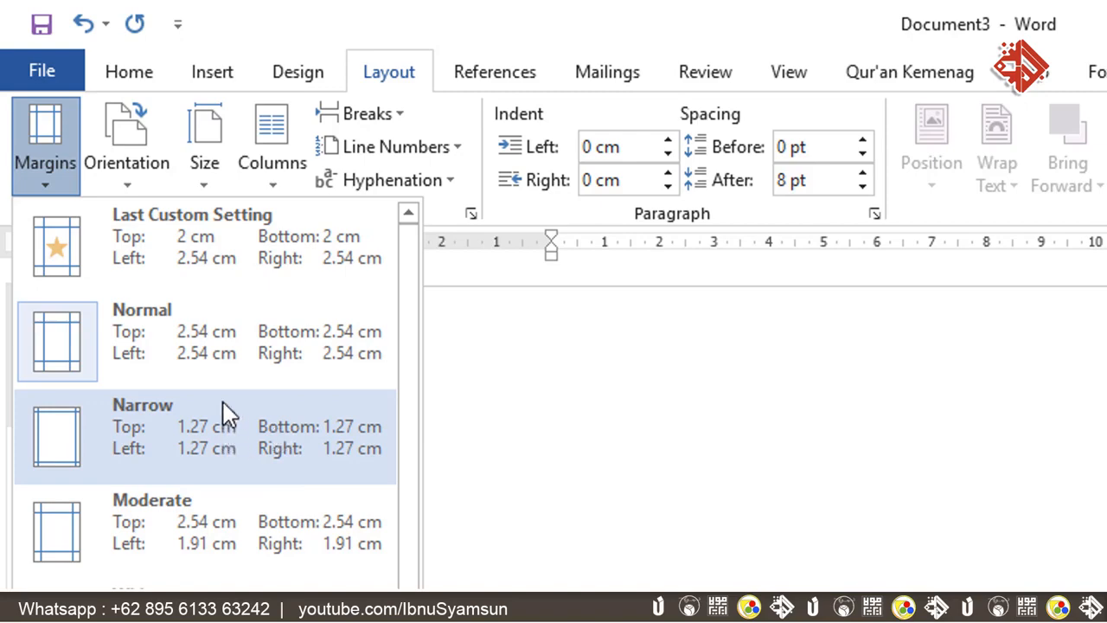
pyautogui.click(219, 262)
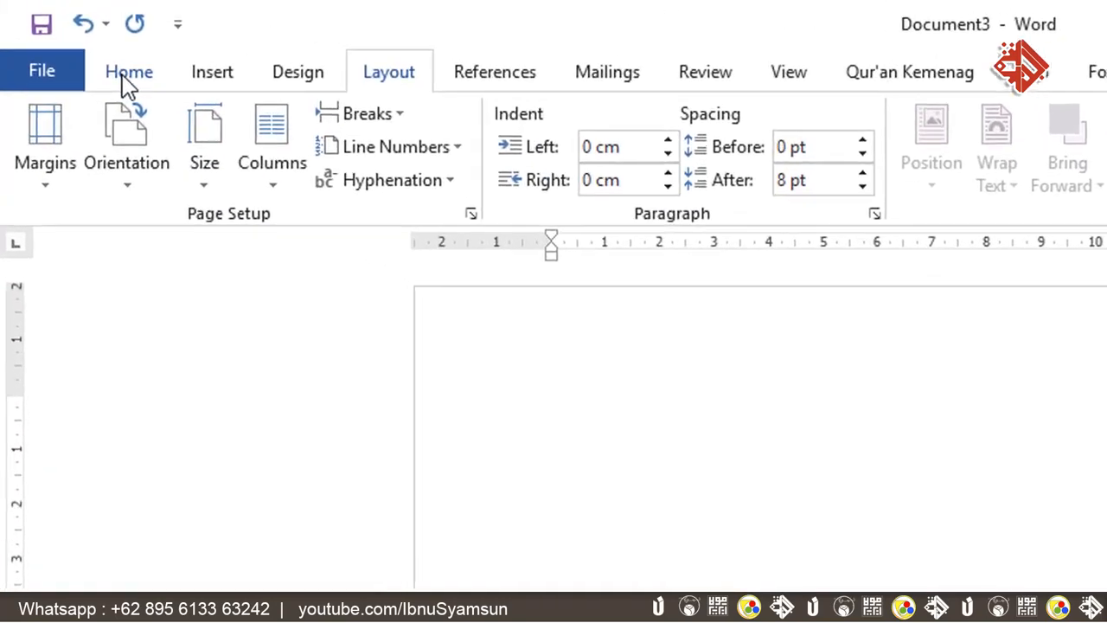
# - Centre the text, type 'YAYASAN MAULA 2021' and paste the notary and registration lines below it
pyautogui.click(128, 80)
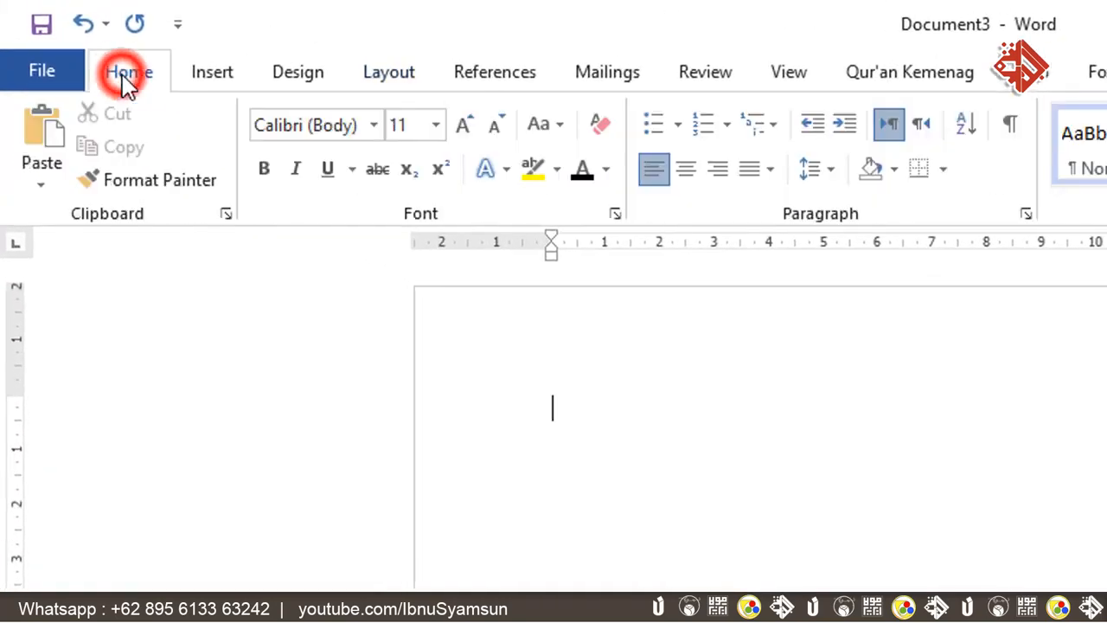
pyautogui.click(686, 173)
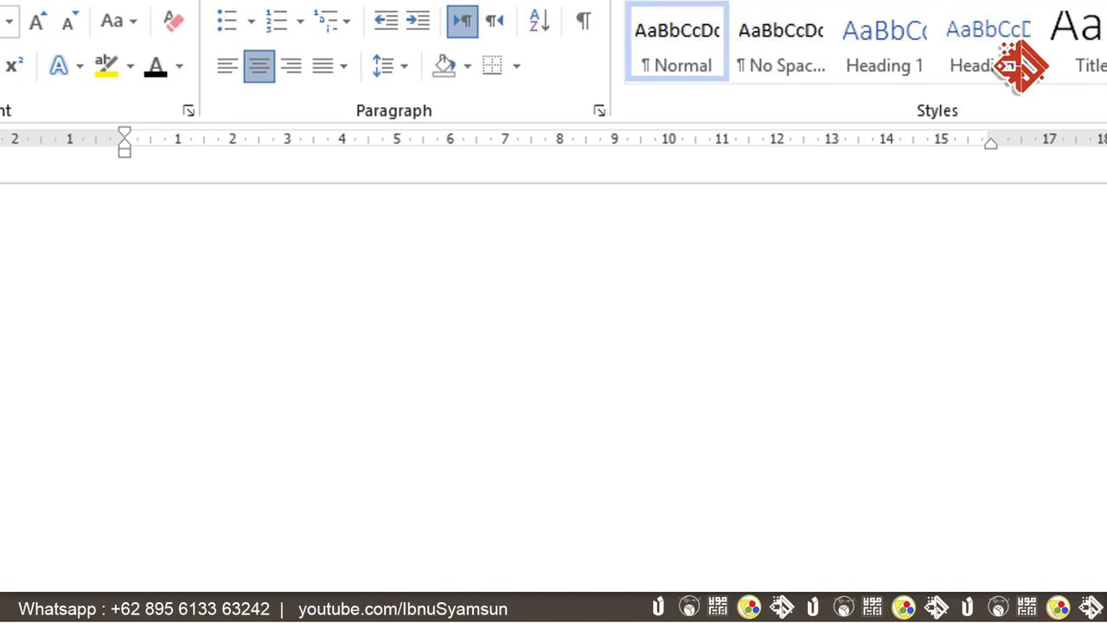
pyautogui.write('YAYASAN ')
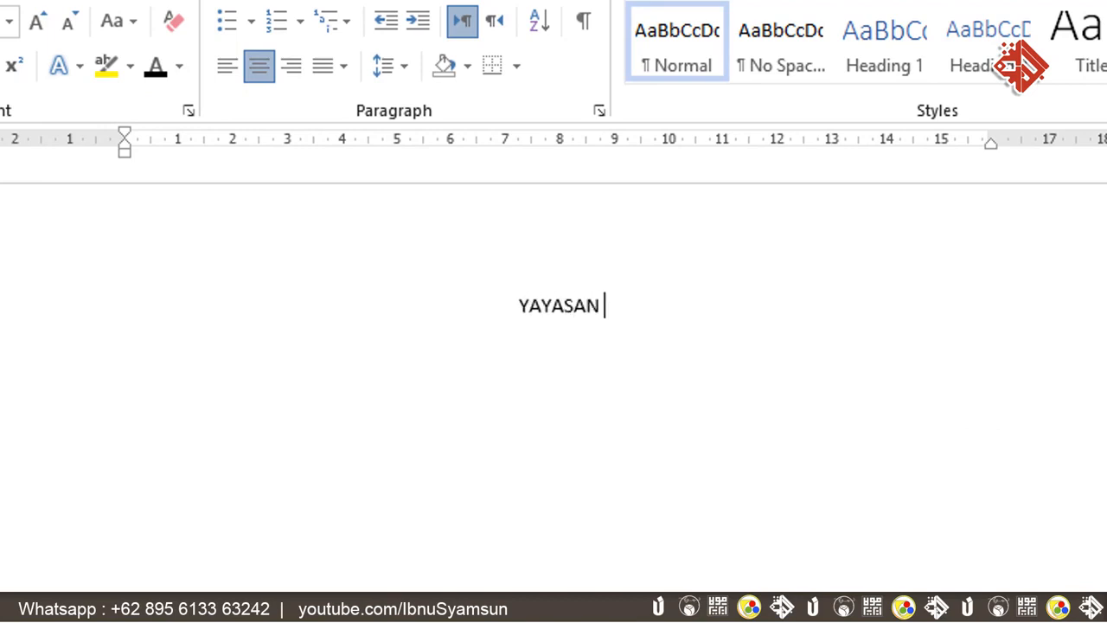
pyautogui.write('MAULA')
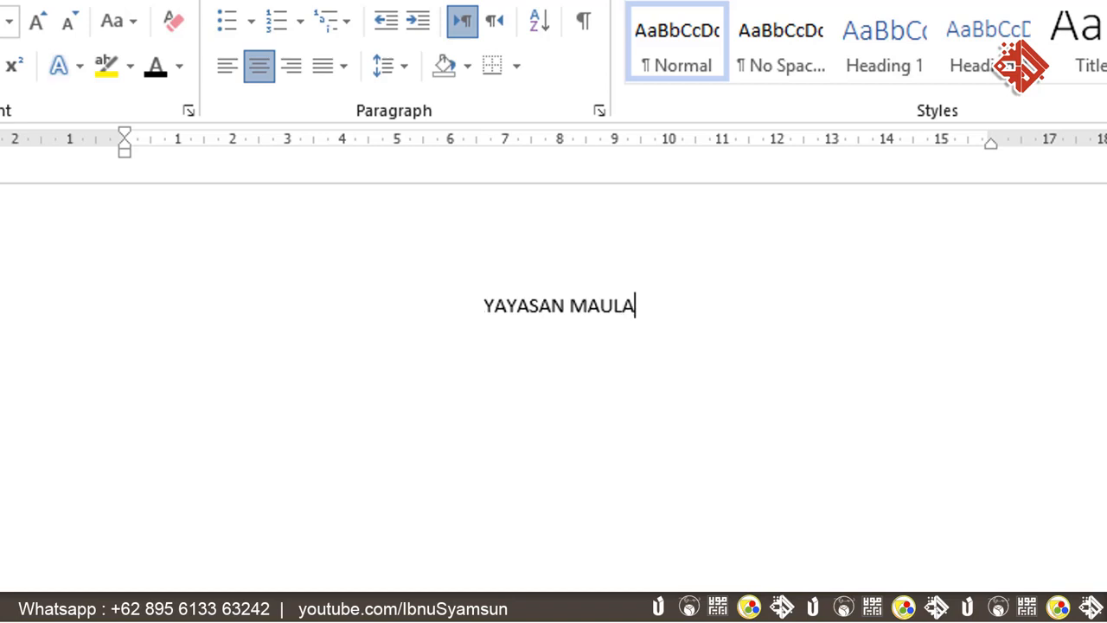
pyautogui.write(' 2021')
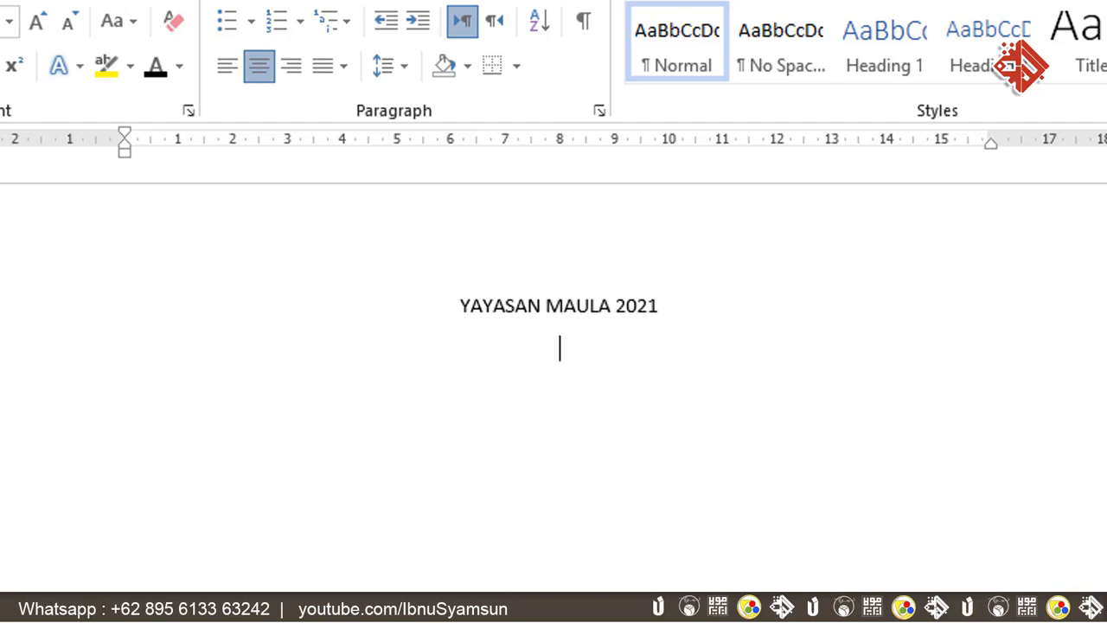
pyautogui.write('Notaris: ISyamsun, S.H M.Kn,. No: 89 Tanggal 17 Desember 2017. Nomor : AHU – 00964.AH.02.01.Tahun 2016')
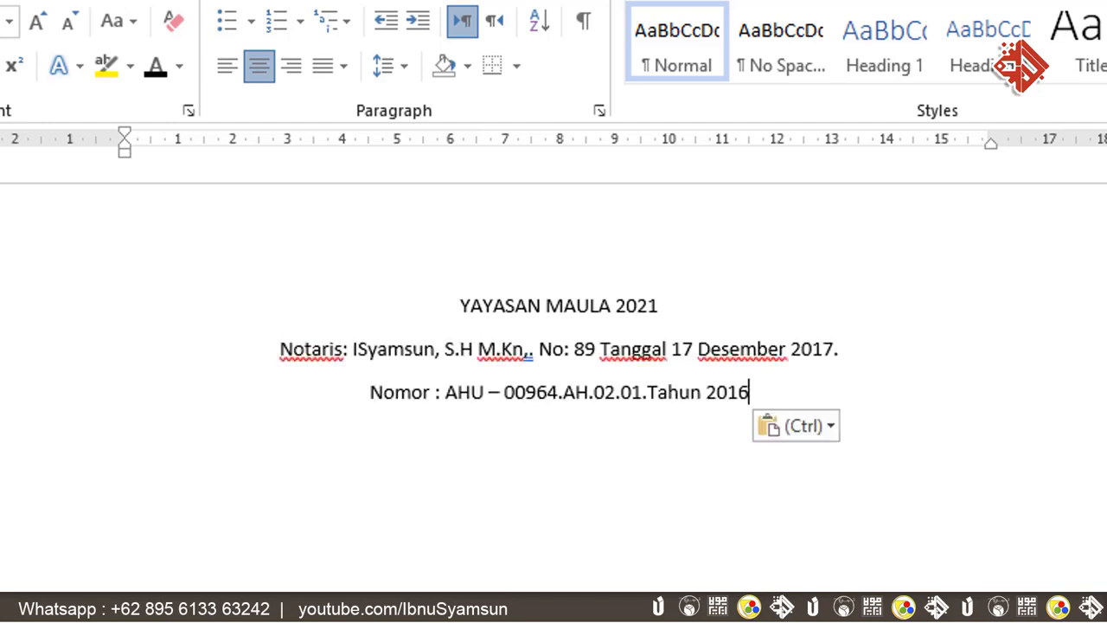
pyautogui.press('Return')
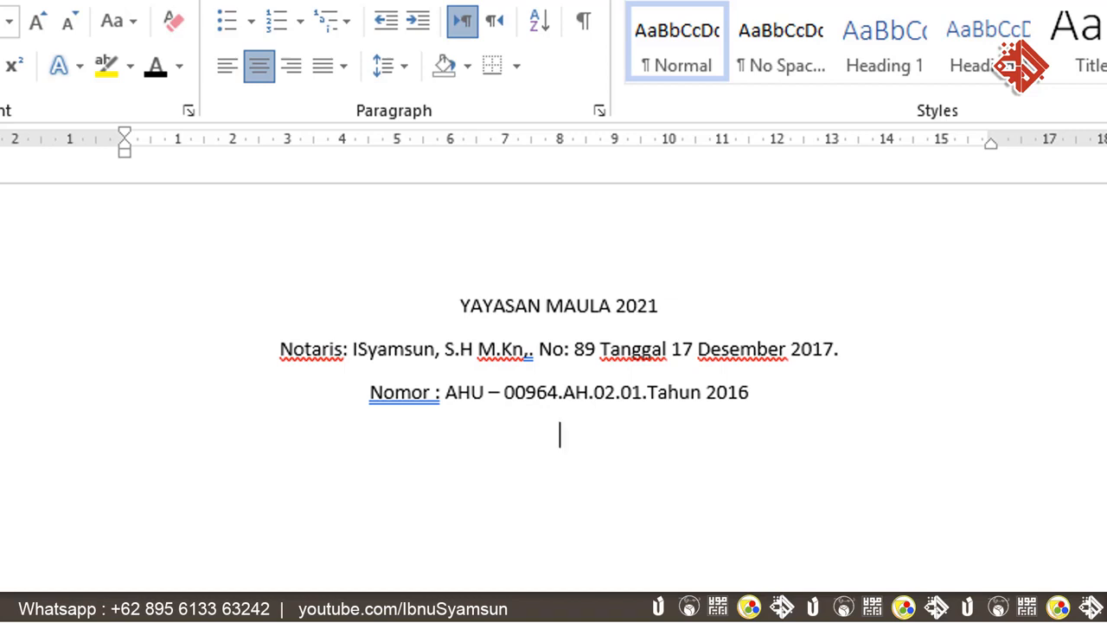
# - Add the foundation's street address line and a contact line with its telephone number and e-mail
pyautogui.write('pER')
pyautogui.press('BackSpace')
pyautogui.press('BackSpace')
pyautogui.press('BackSpace')
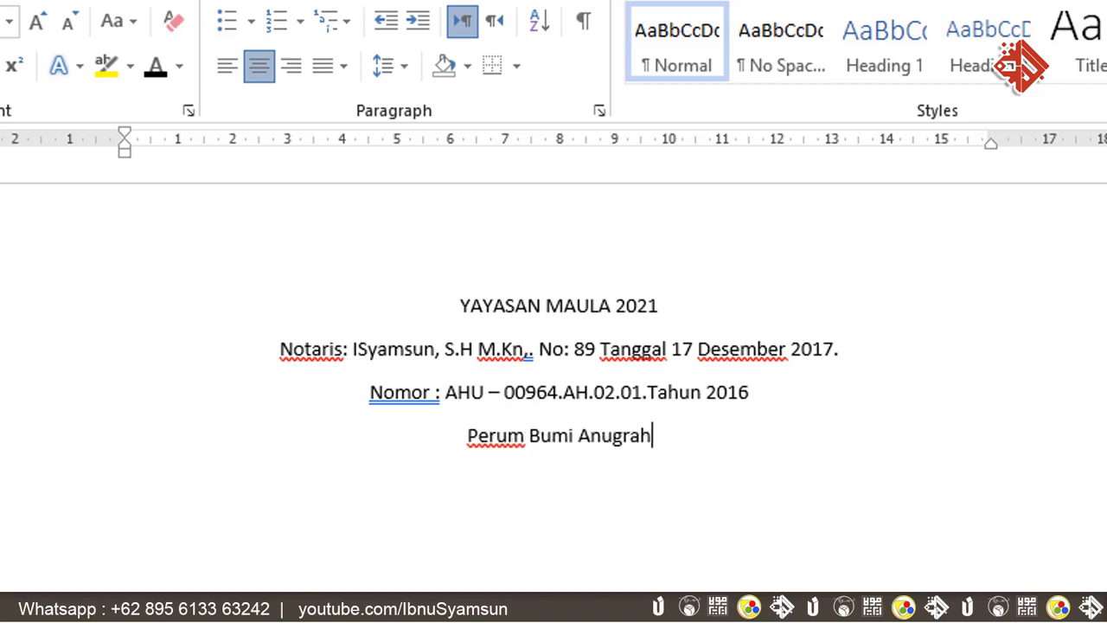
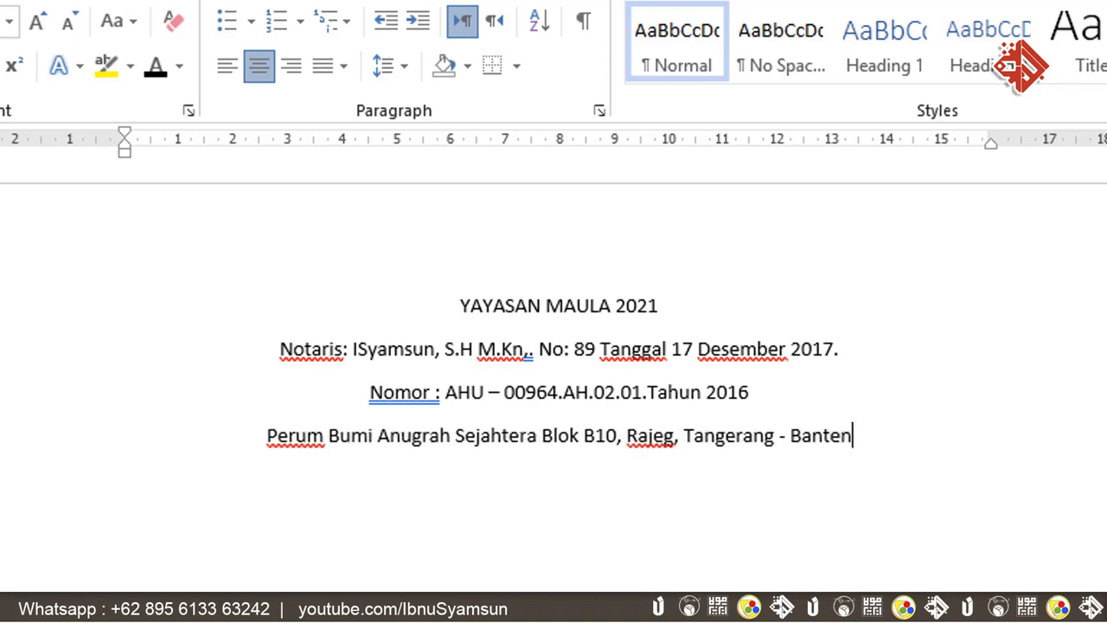
pyautogui.press('Return')
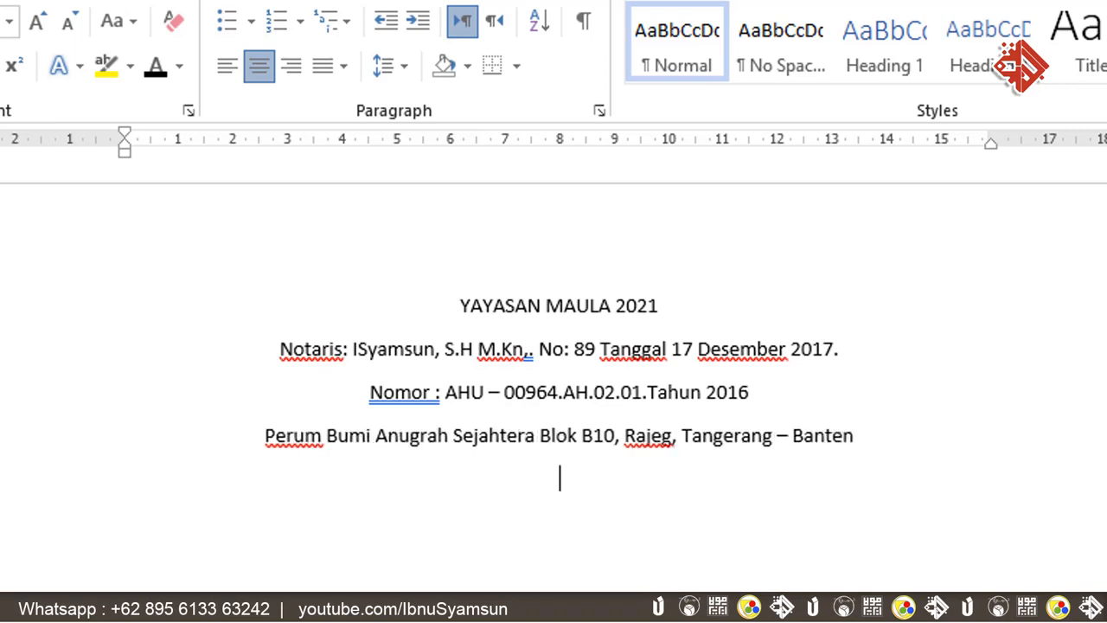
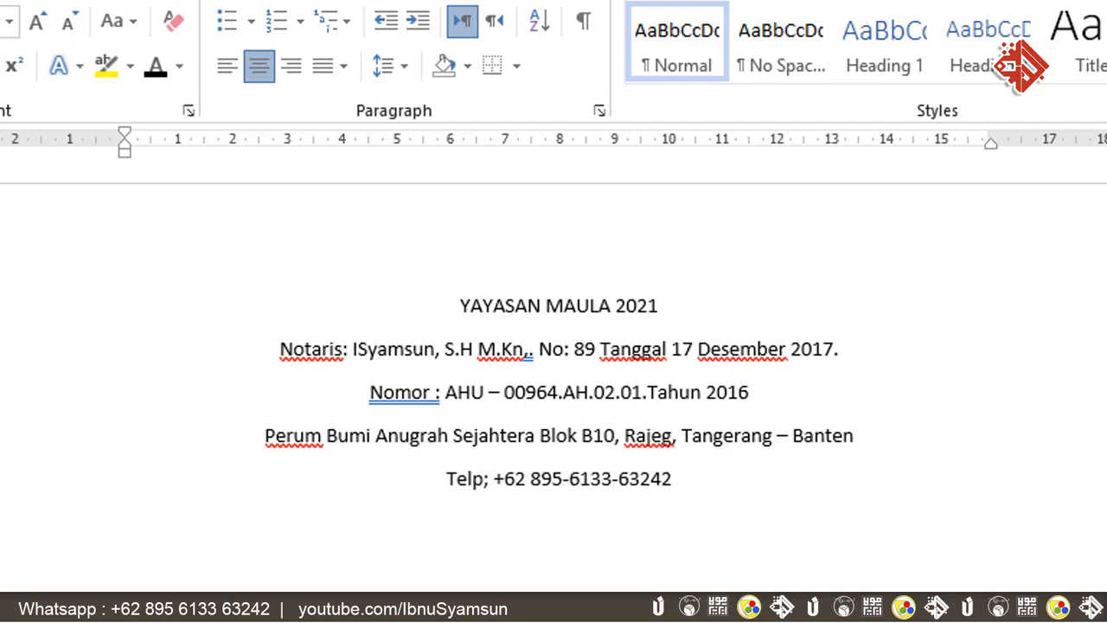
pyautogui.write(' Email;')
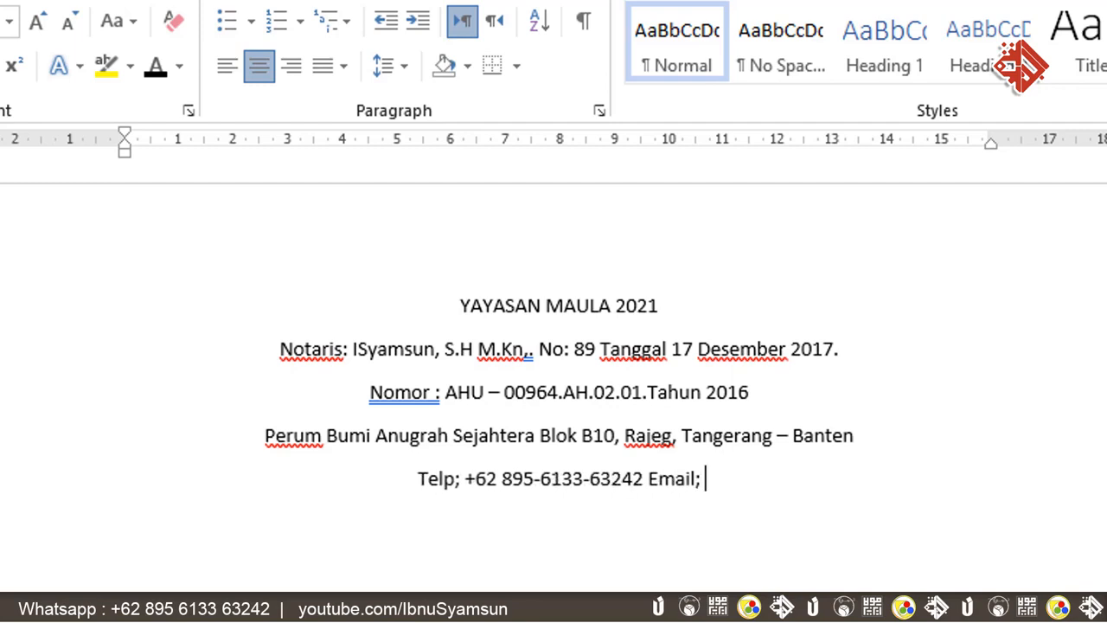
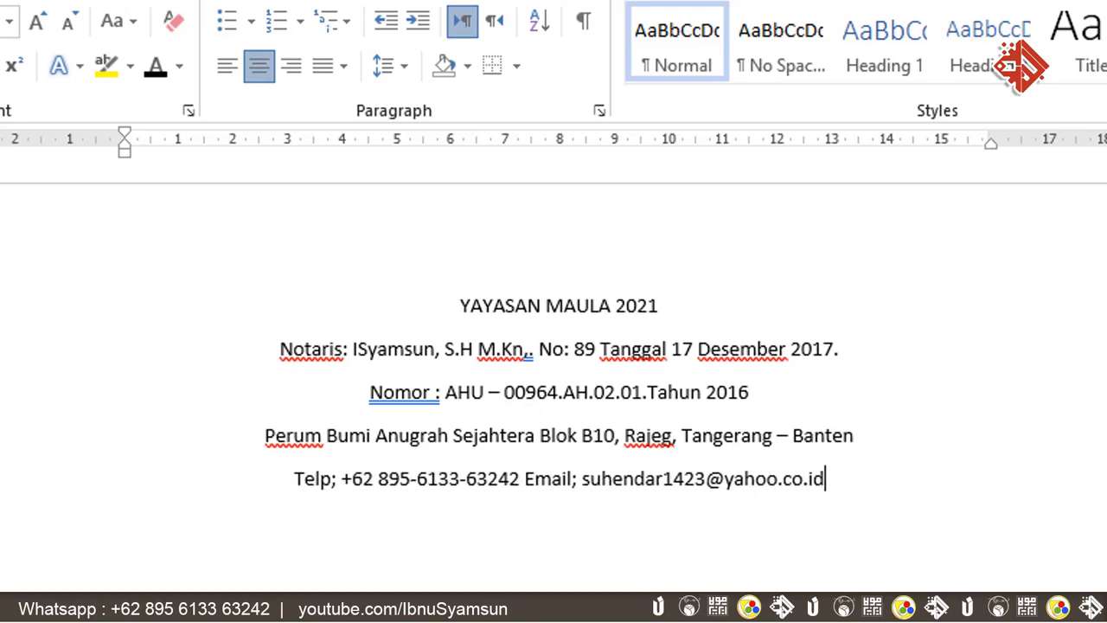
pyautogui.click(520, 481)
pyautogui.write(',')
pyautogui.click(860, 477)
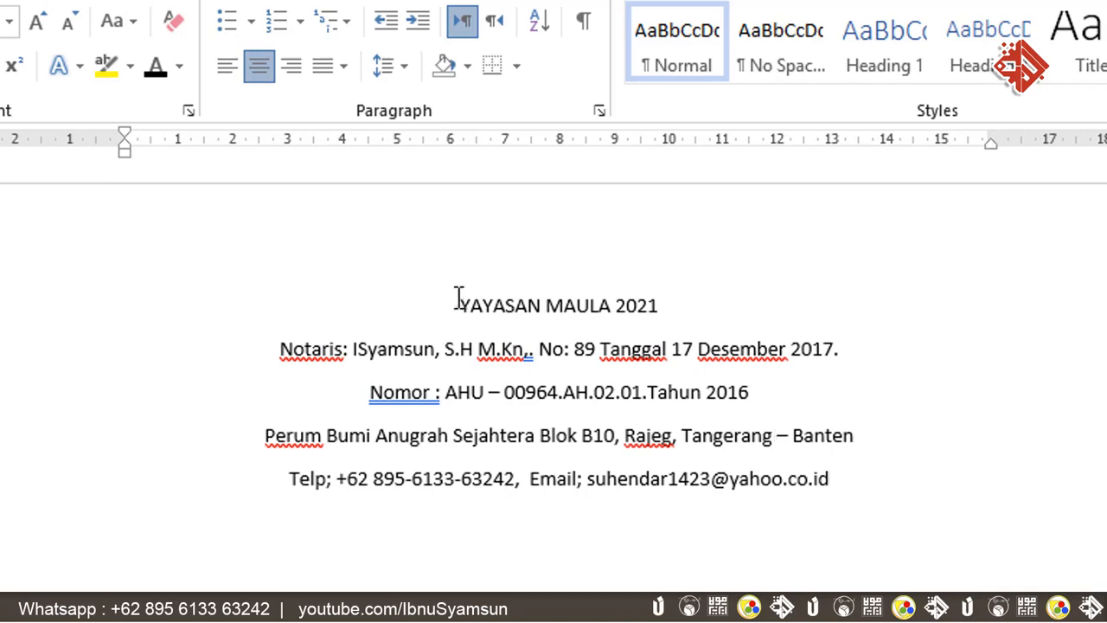
# - Make the YAYASAN MAULA 2021 title bold at 24 pt, then select all five letterhead lines
pyautogui.moveTo(458, 299); pyautogui.dragTo(679, 303)
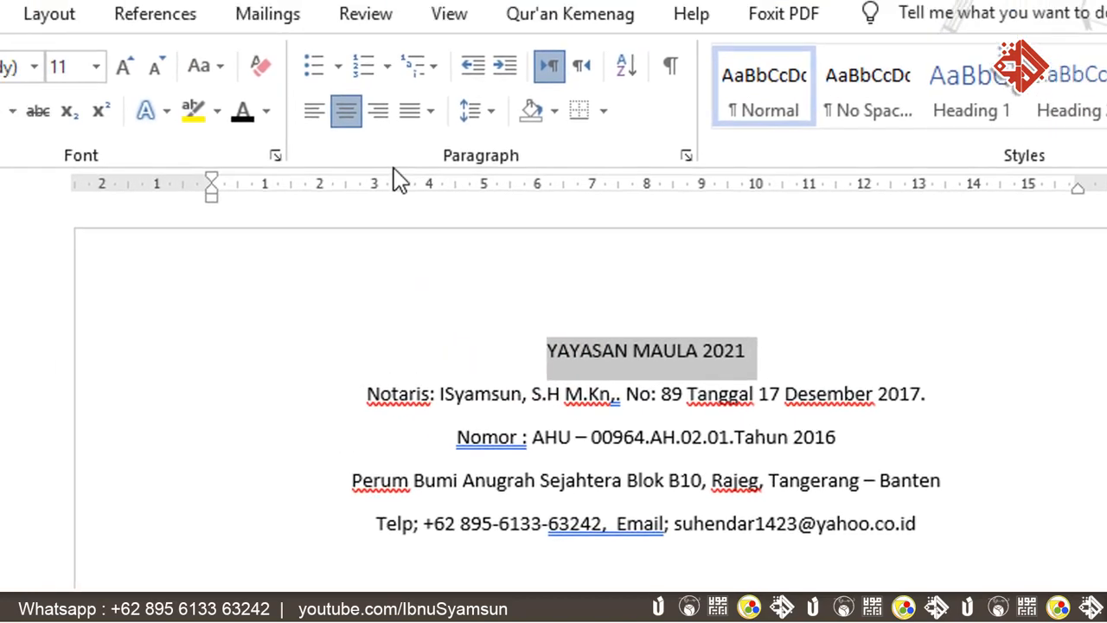
pyautogui.click(96, 67)
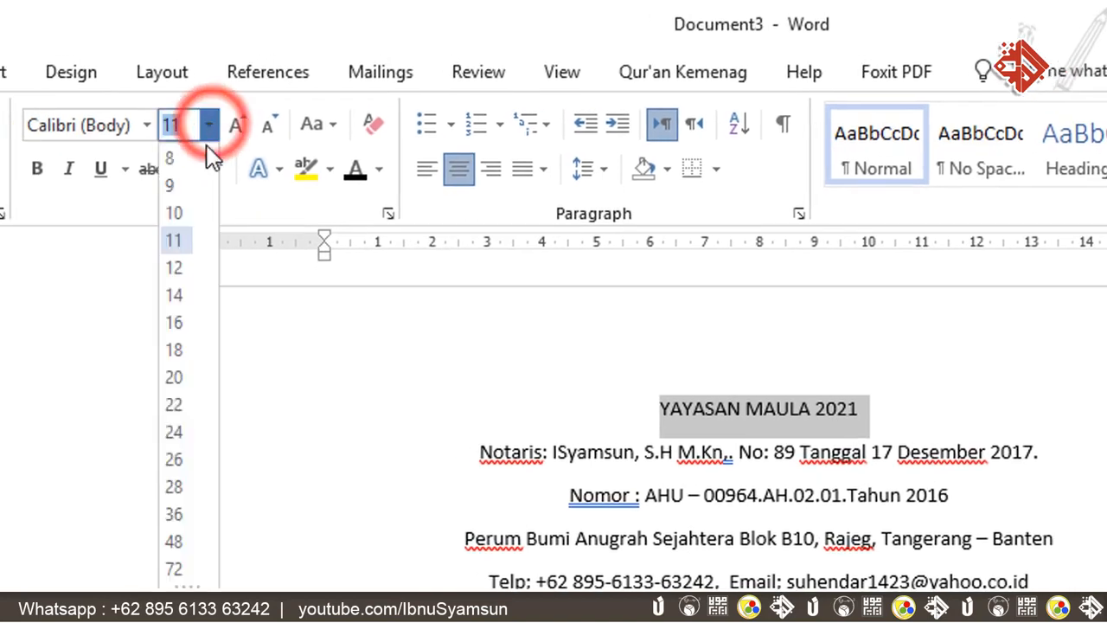
pyautogui.click(178, 431)
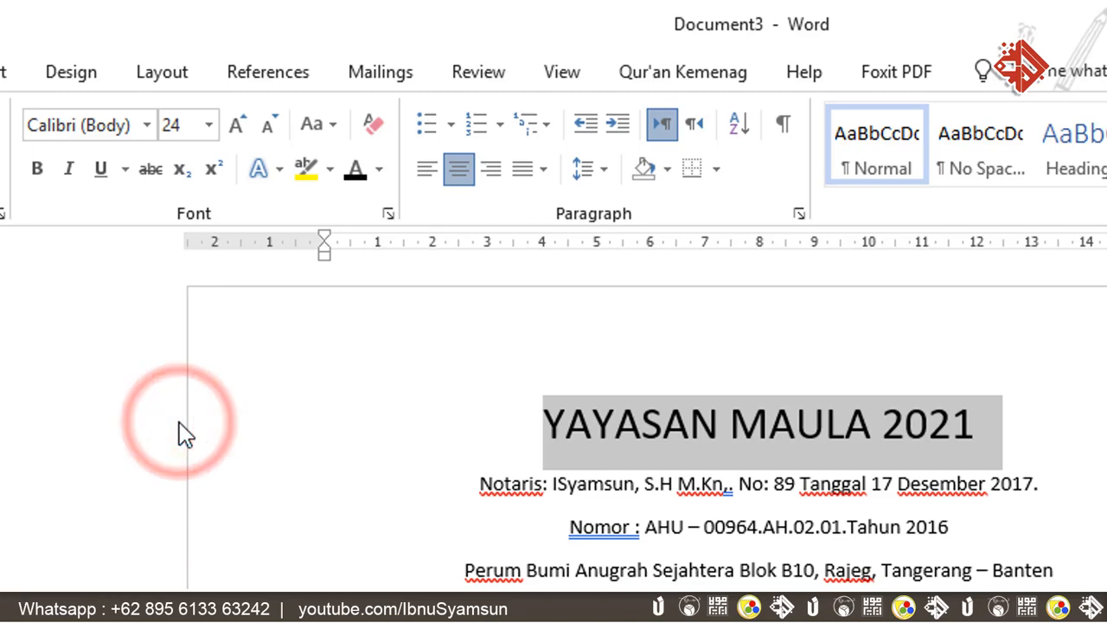
pyautogui.click(40, 170)
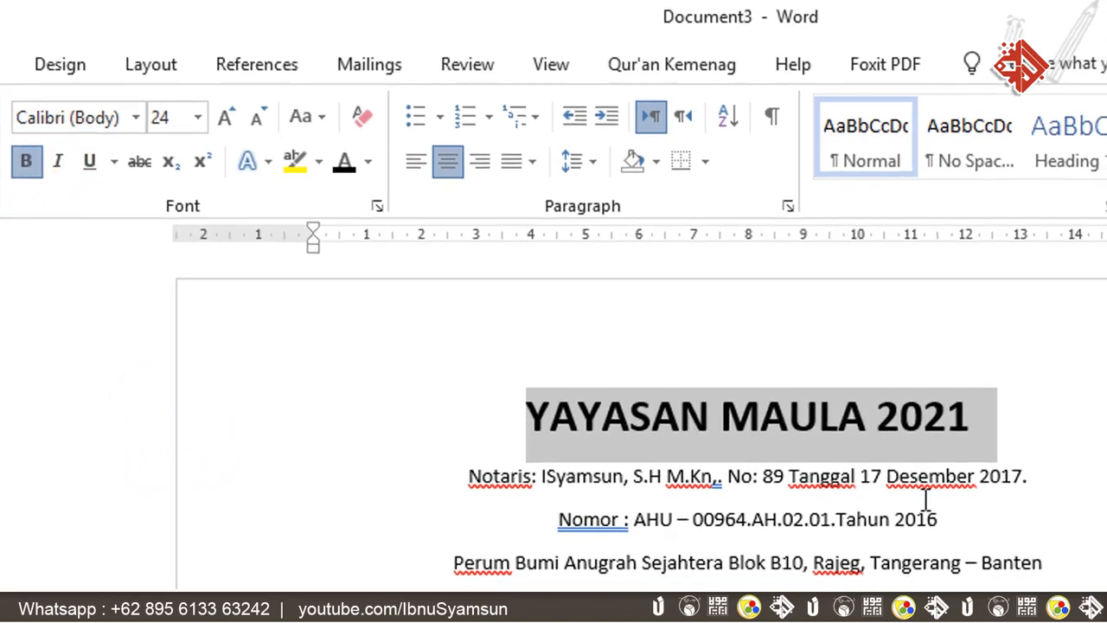
pyautogui.click(626, 523)
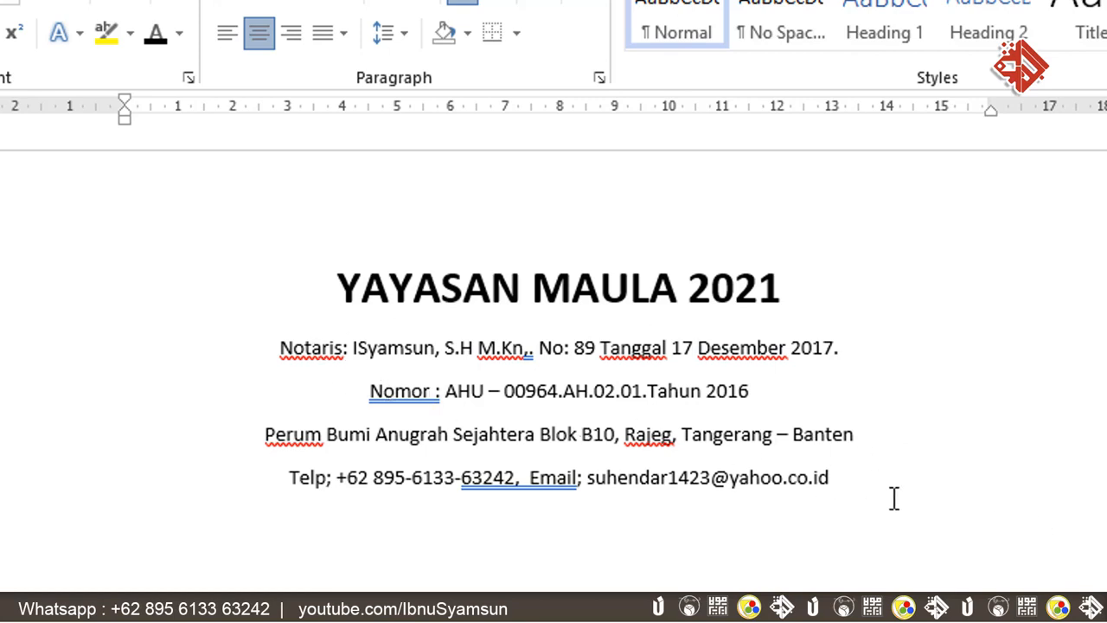
pyautogui.moveTo(870, 478); pyautogui.dragTo(338, 294)
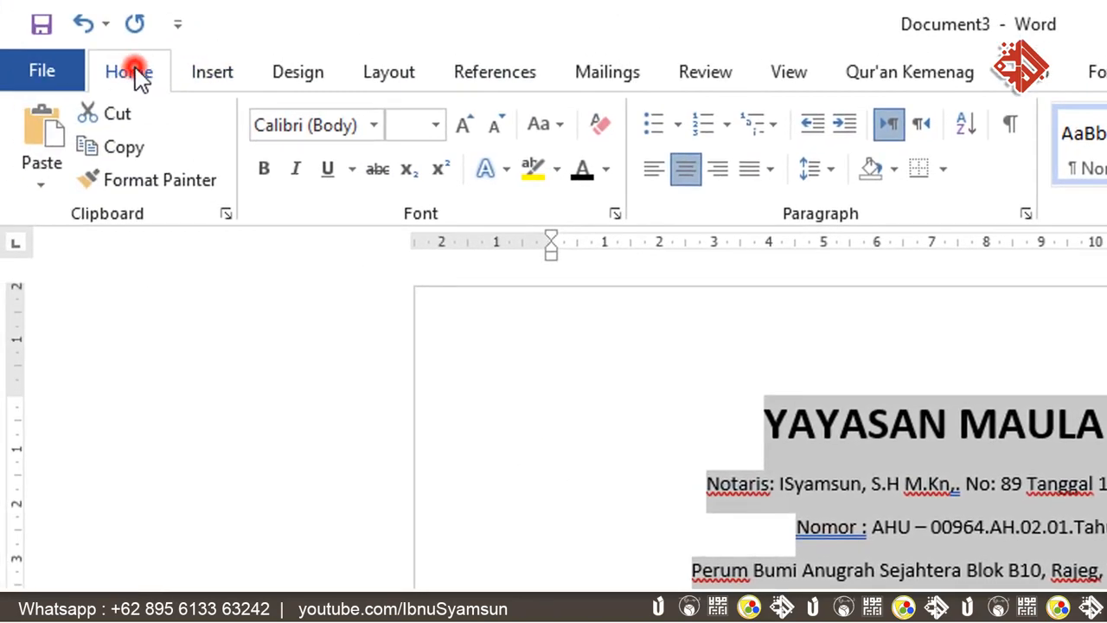
# - Set paragraph Spacing After to 0 pt for all five letterhead lines
pyautogui.click(139, 76)
pyautogui.click(1025, 215)
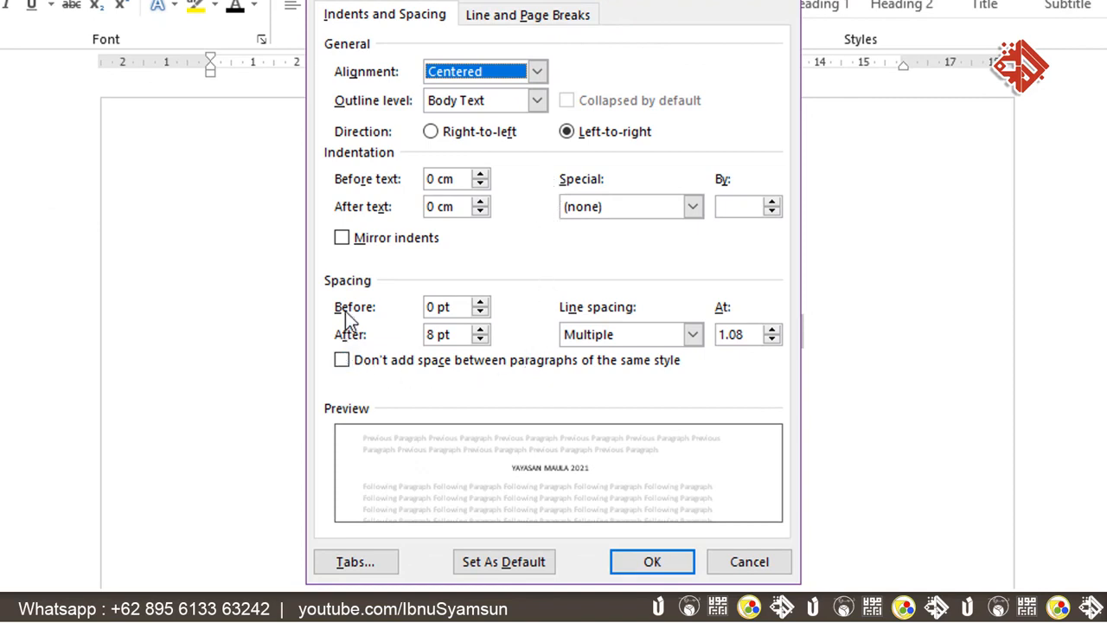
pyautogui.click(481, 340)
pyautogui.click(481, 340)
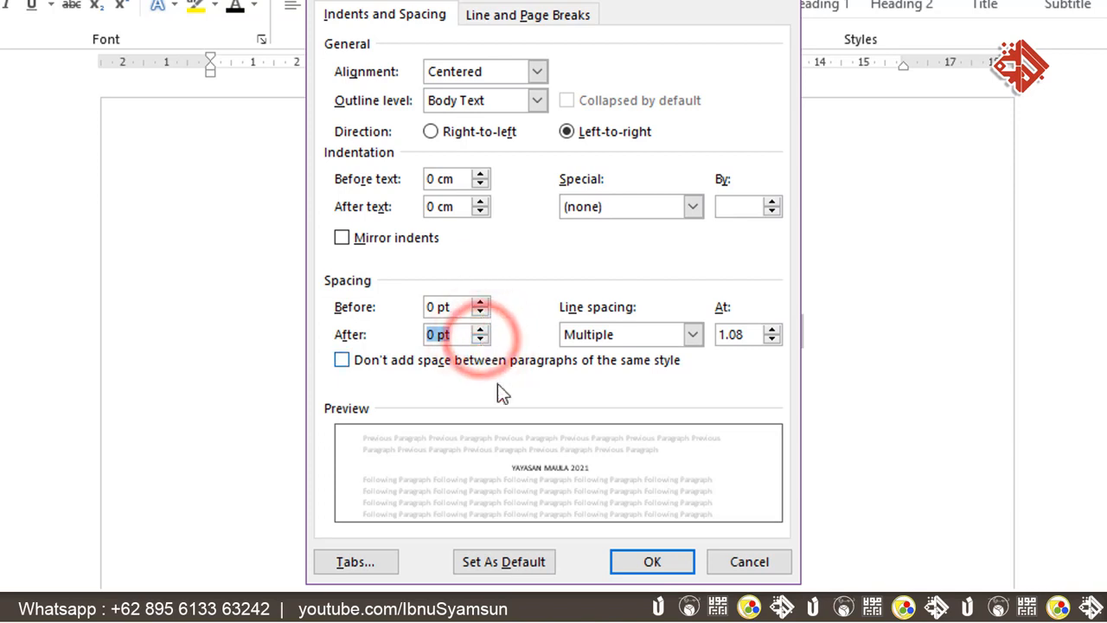
pyautogui.click(643, 561)
pyautogui.click(615, 337)
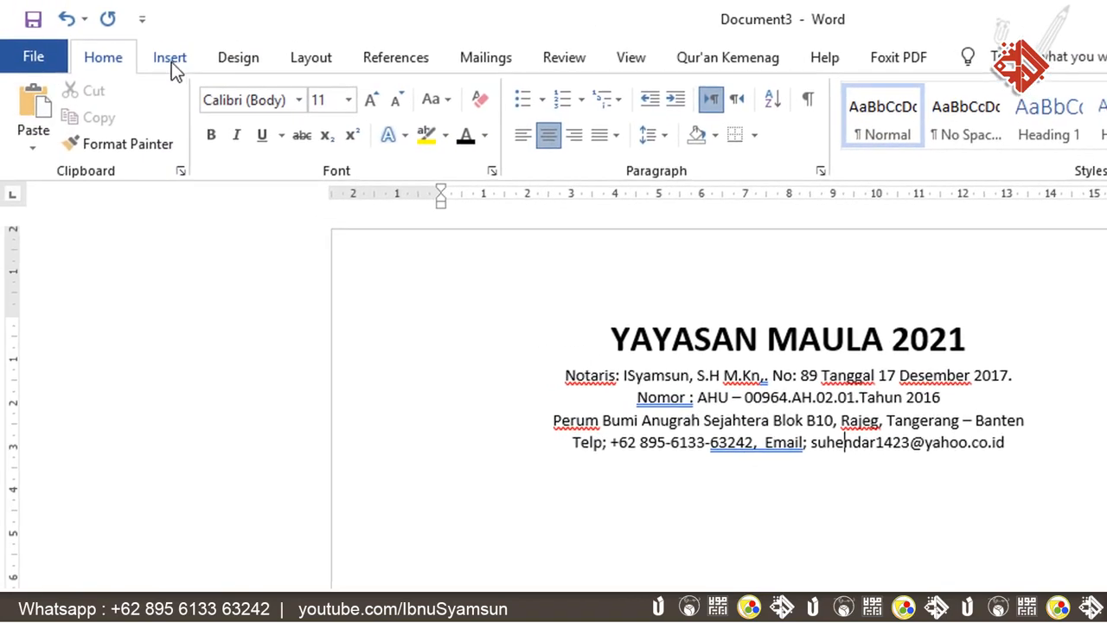
# - Insert the logo-ibnu-syamsun image from this computer into the document
pyautogui.click(171, 60)
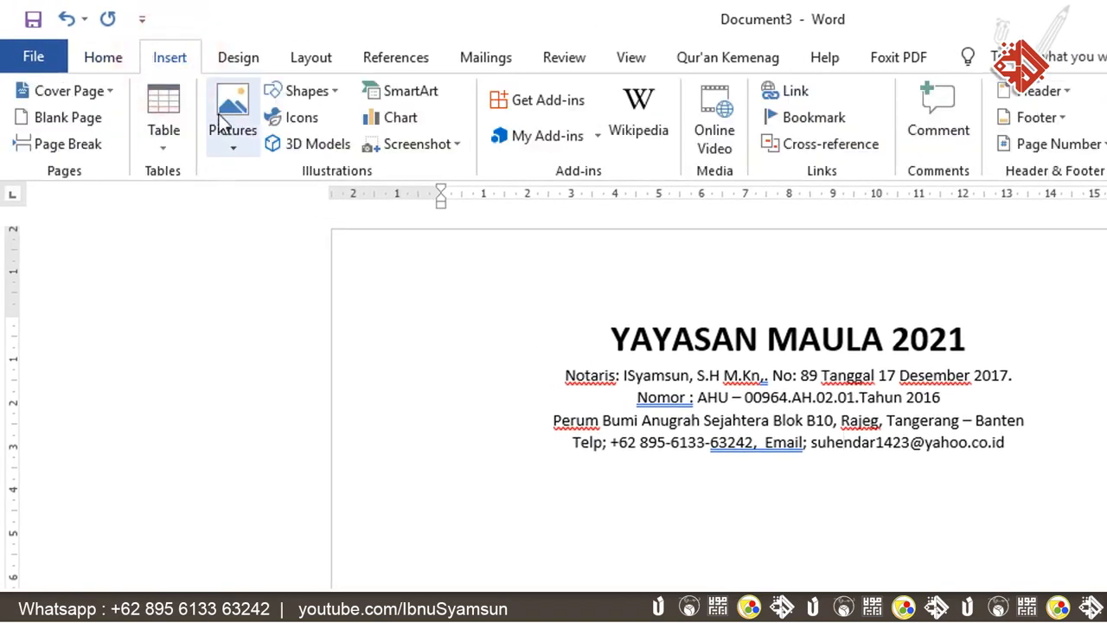
pyautogui.click(220, 147)
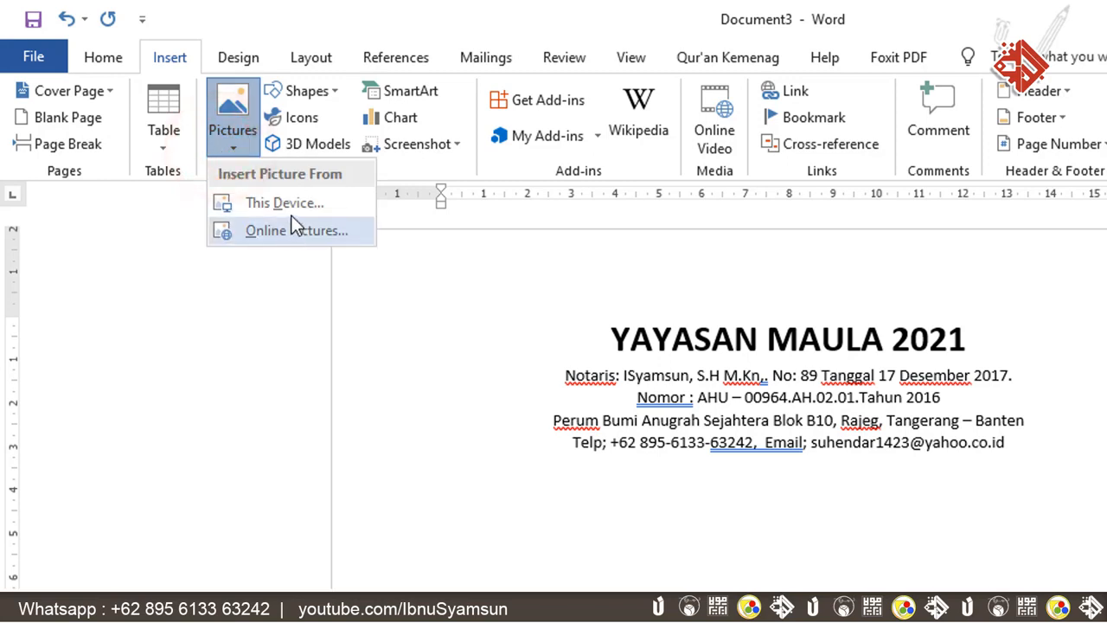
pyautogui.click(327, 202)
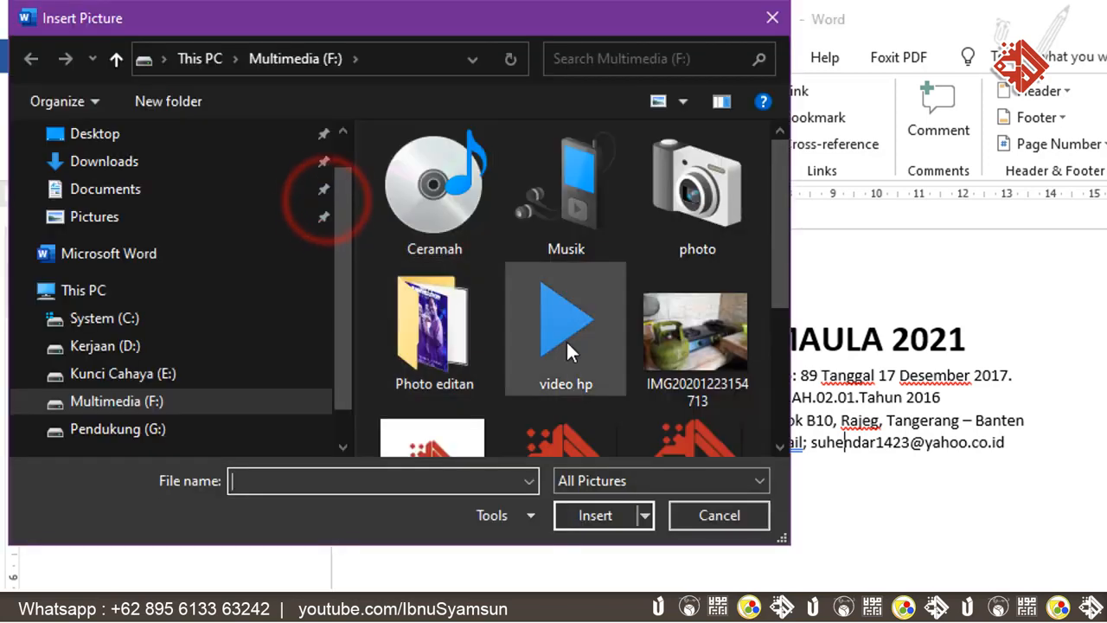
pyautogui.click(595, 432)
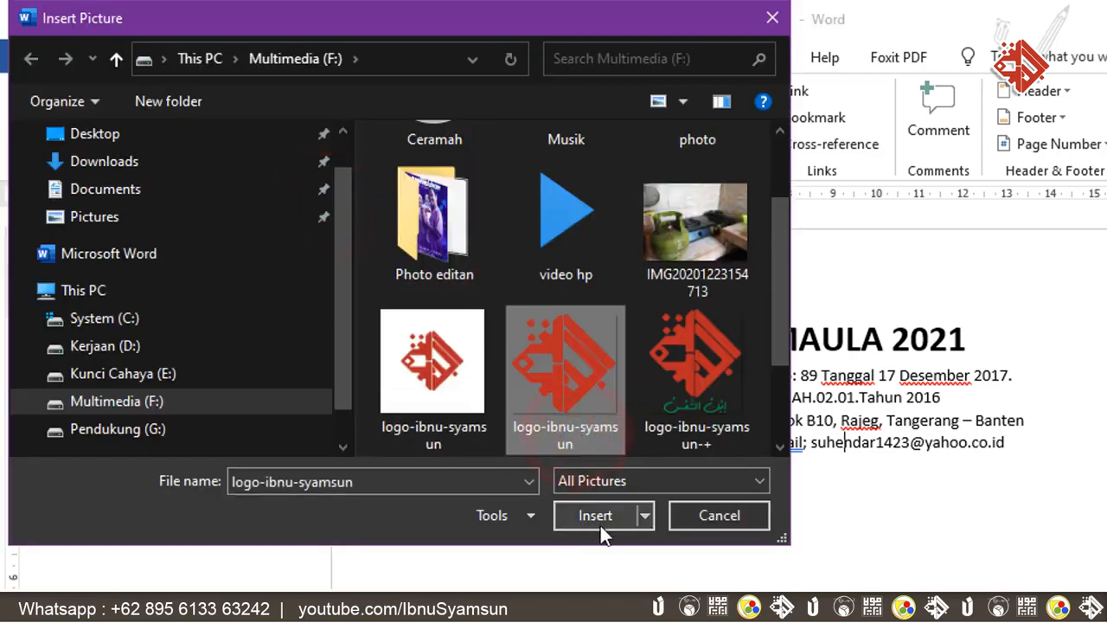
pyautogui.click(596, 514)
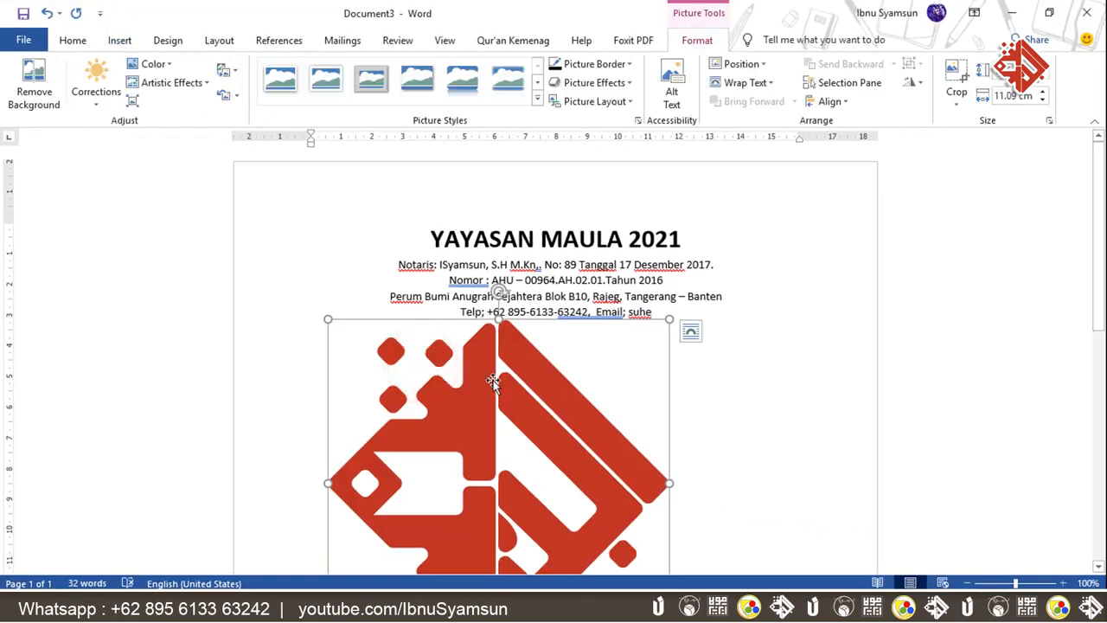
# - Set the logo's wrapping to In Front of Text and drag it up-left over the letterhead
pyautogui.click(691, 334)
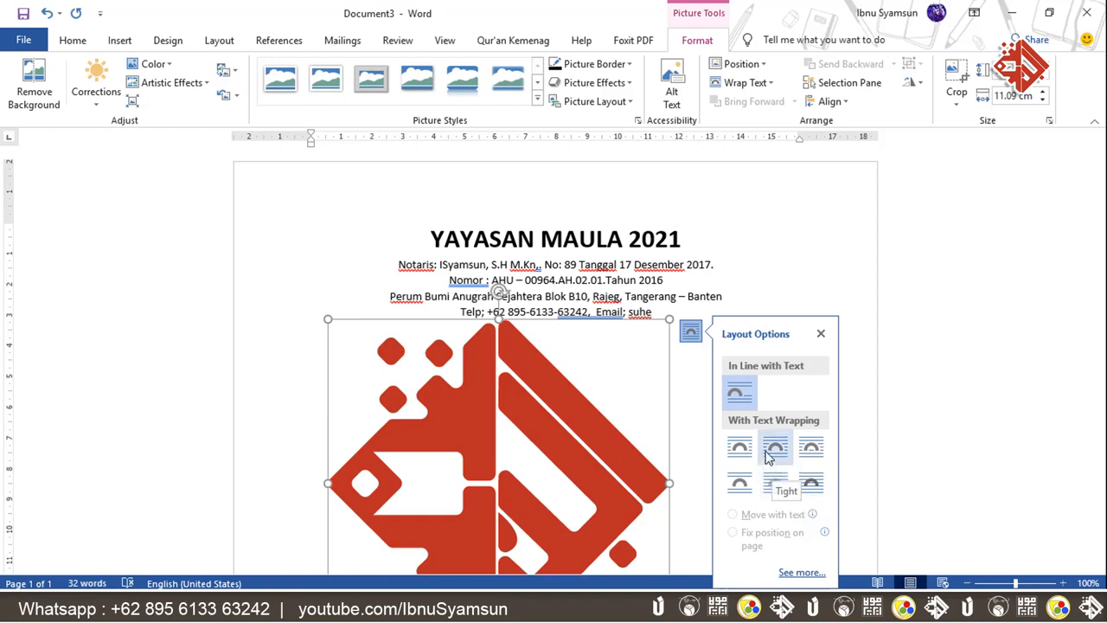
pyautogui.click(813, 490)
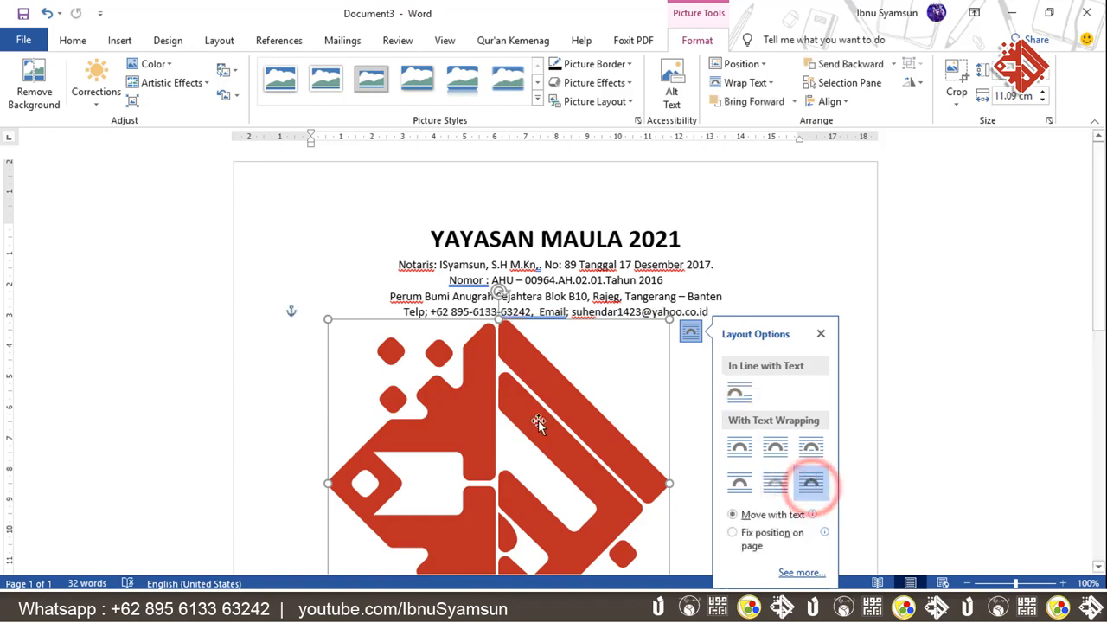
pyautogui.moveTo(539, 423); pyautogui.dragTo(493, 342)
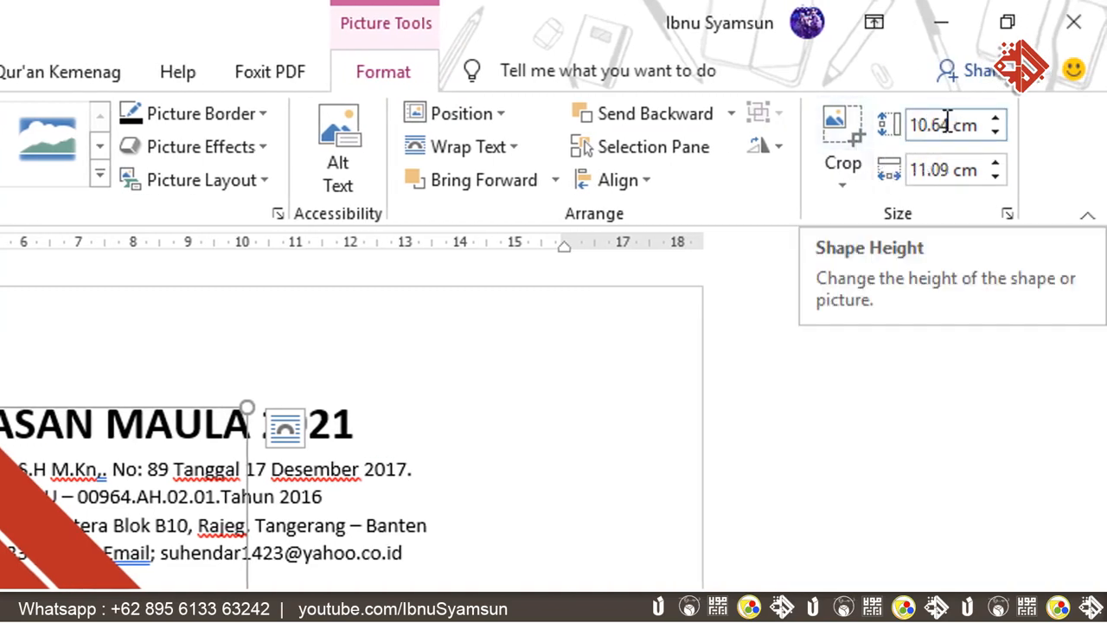
# - Set the logo's shape height to 3 cm and deselect it to check the header layout
pyautogui.click(948, 124)
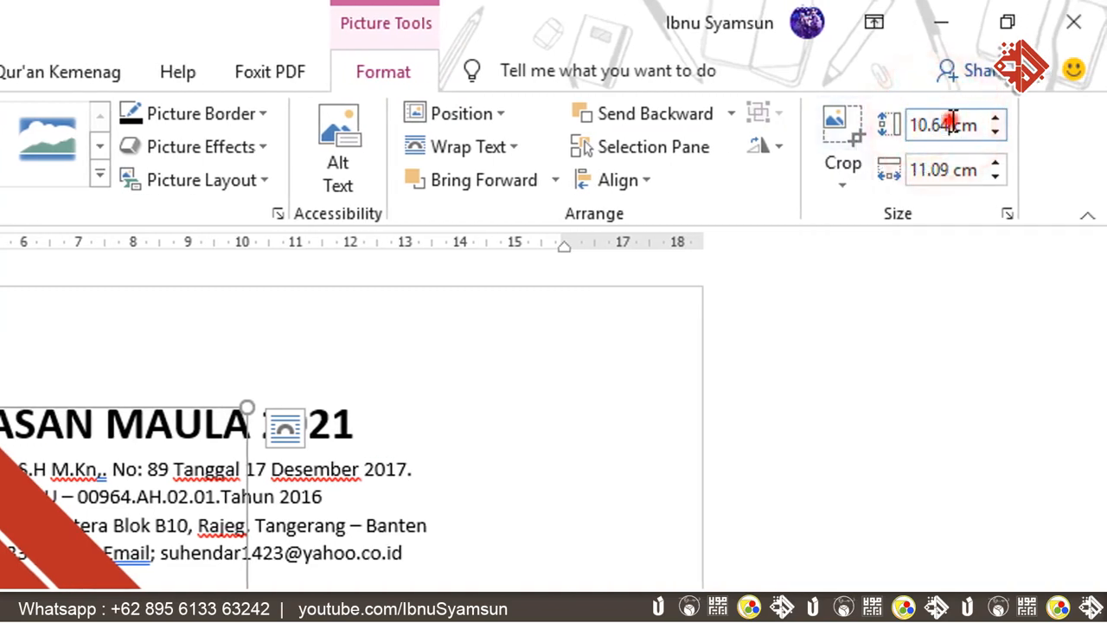
pyautogui.click(917, 125)
pyautogui.doubleClick(943, 126)
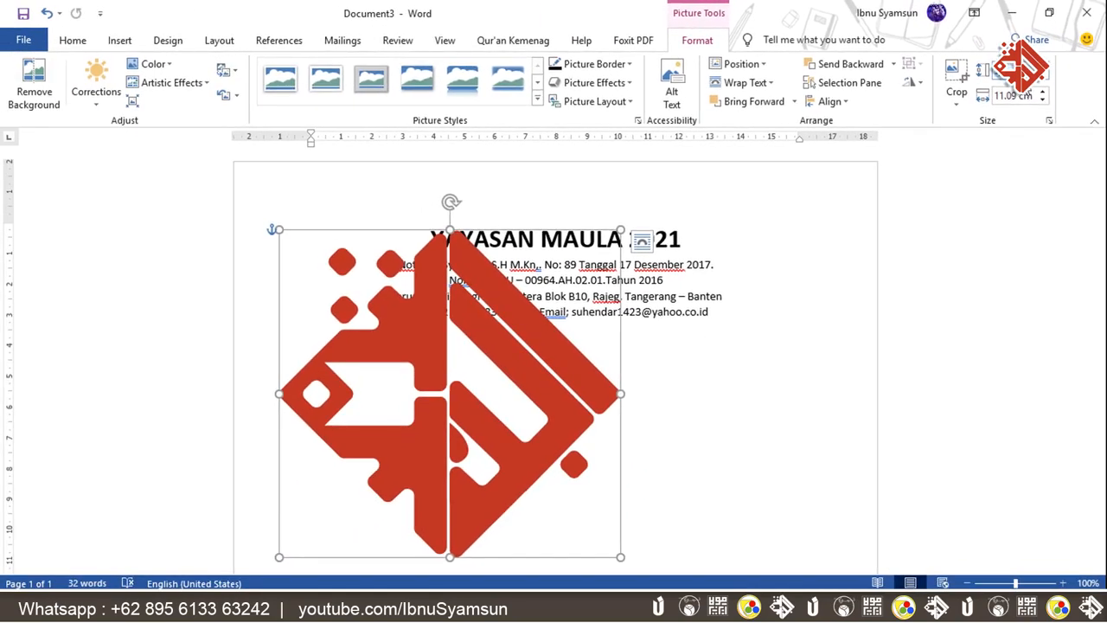
pyautogui.press('Return')
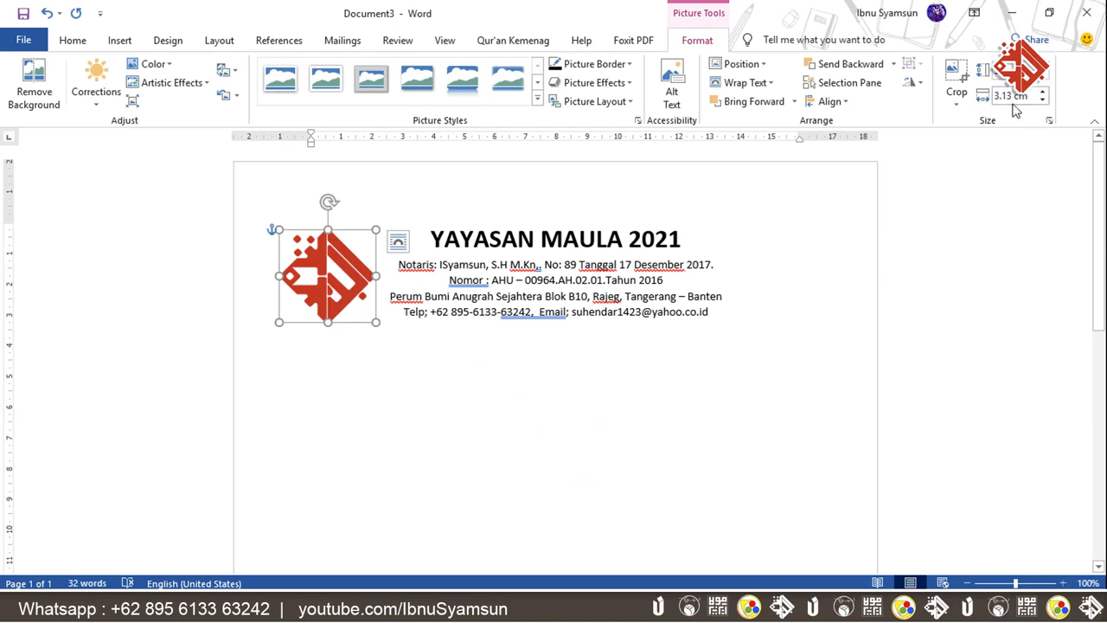
pyautogui.click(345, 363)
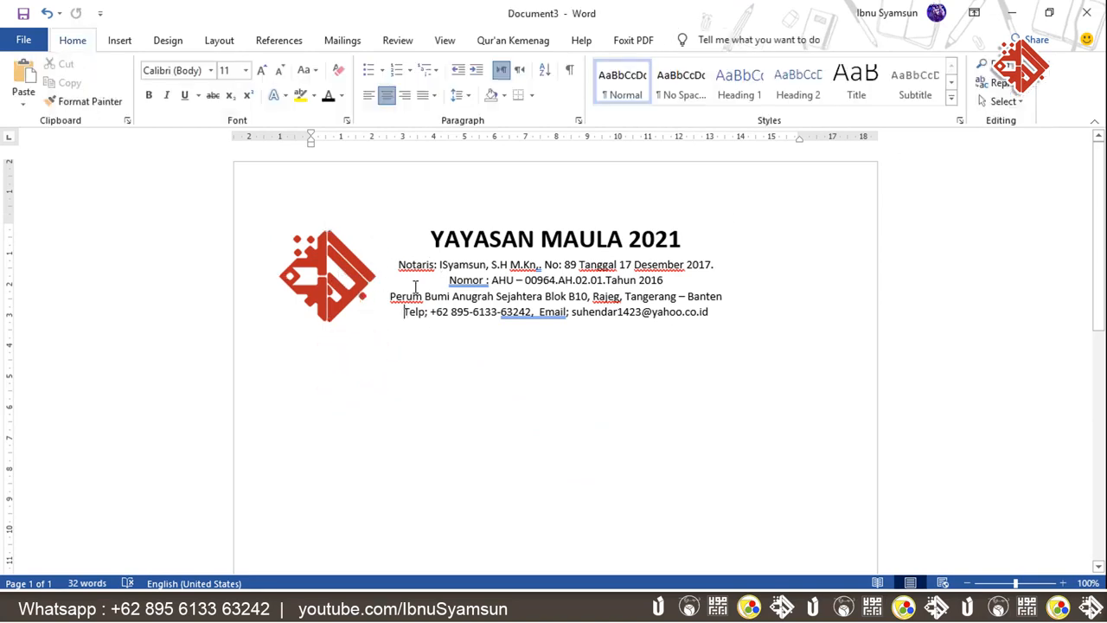
pyautogui.click(372, 273)
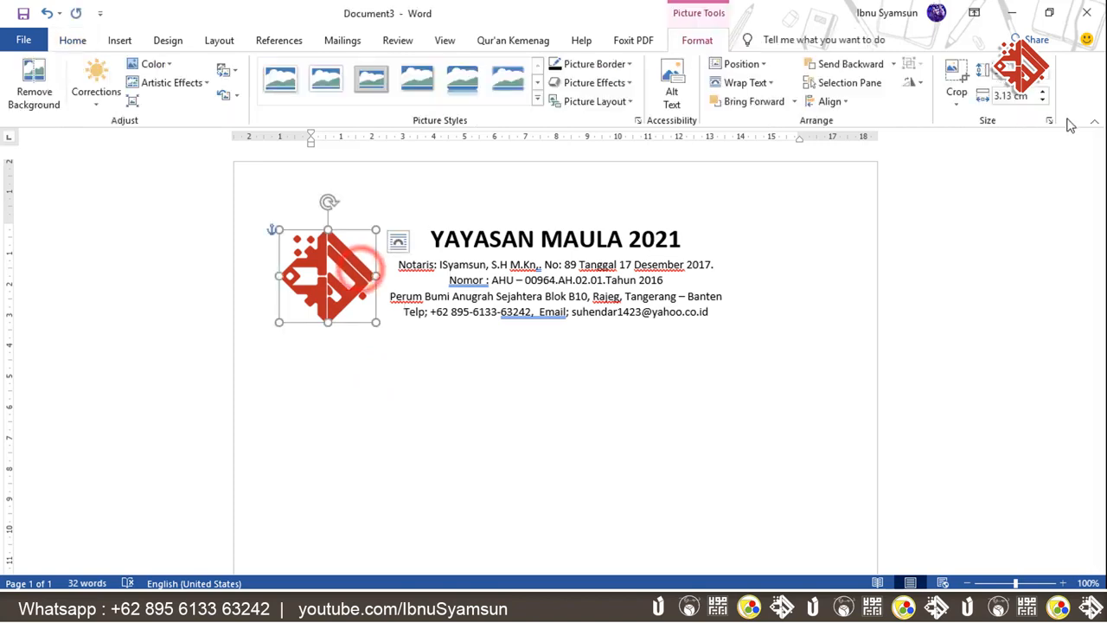
pyautogui.click(759, 348)
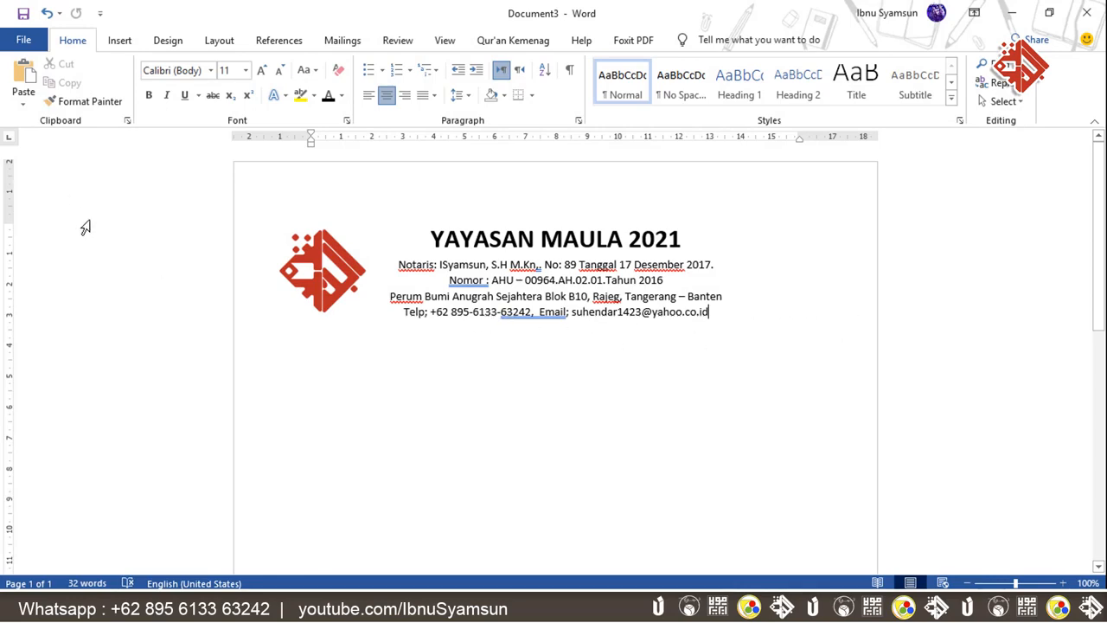
# - Draw a straight horizontal line across the page just beneath the contact line
pyautogui.click(121, 41)
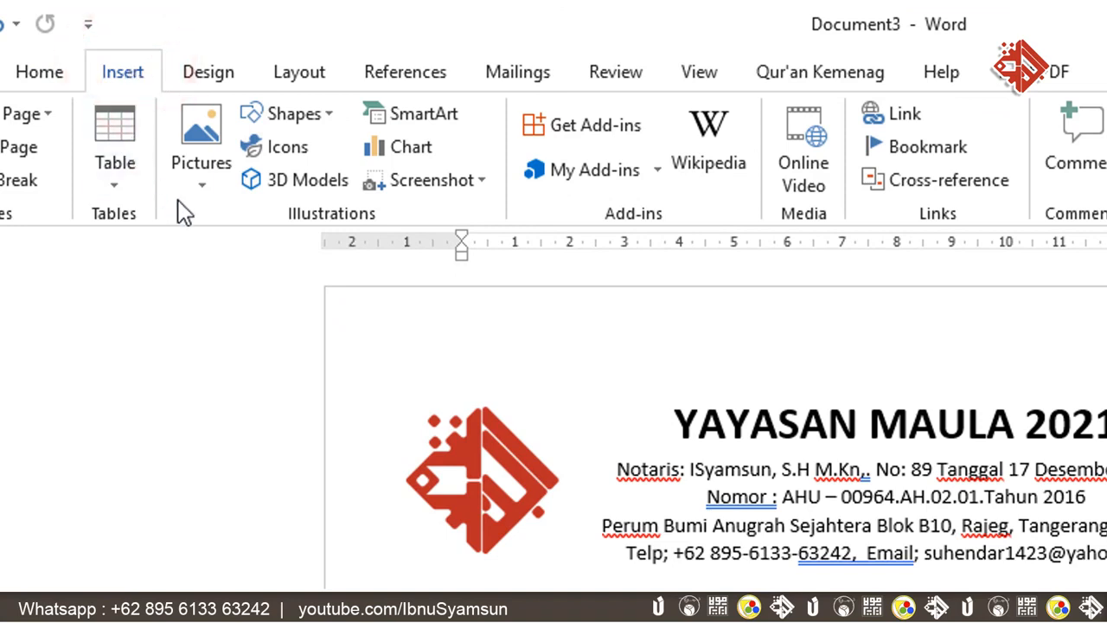
pyautogui.click(332, 113)
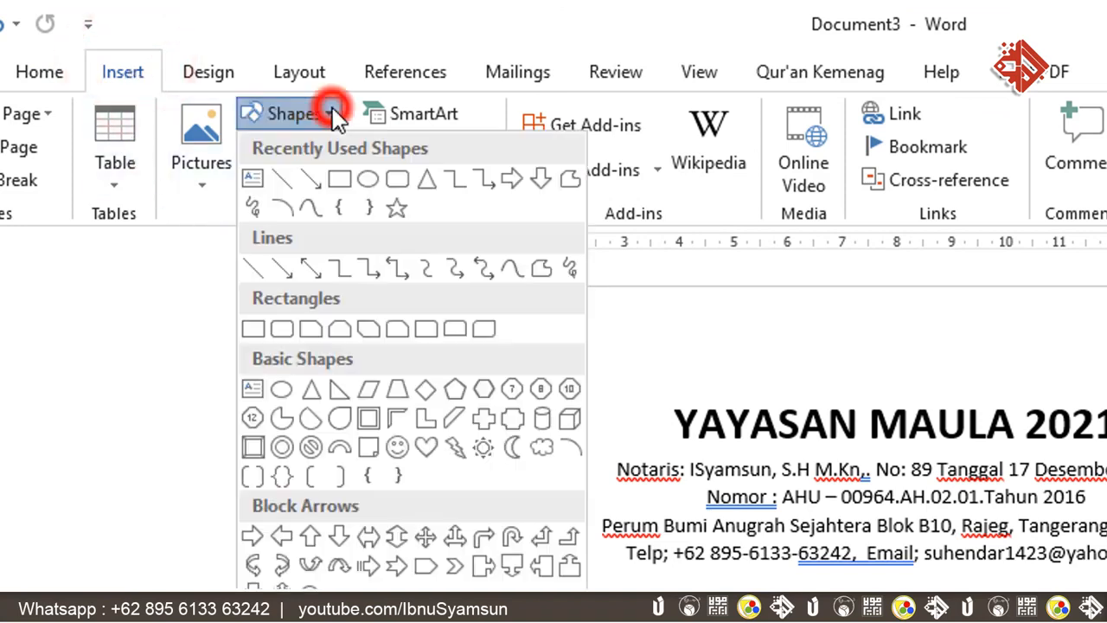
pyautogui.click(284, 179)
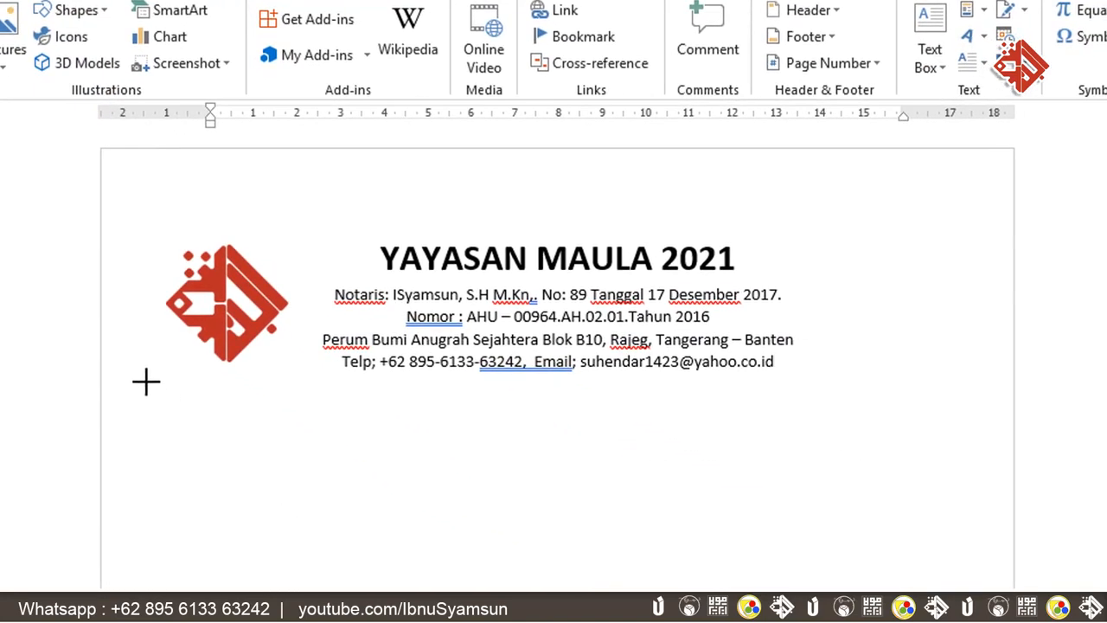
pyautogui.click(146, 382)
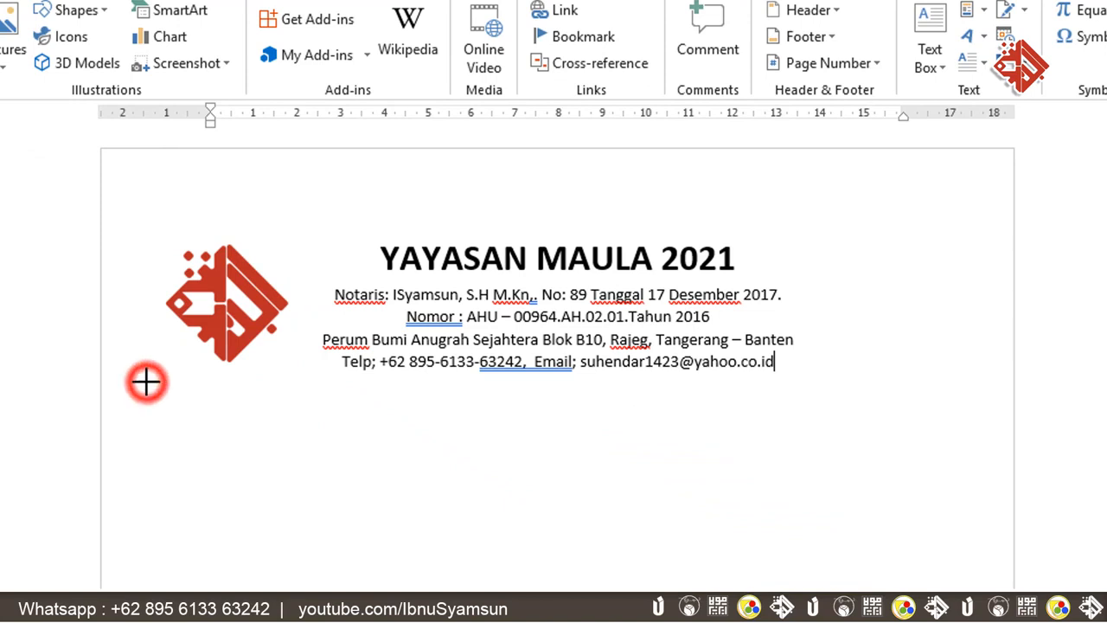
pyautogui.moveTo(146, 382); pyautogui.dragTo(337, 399)
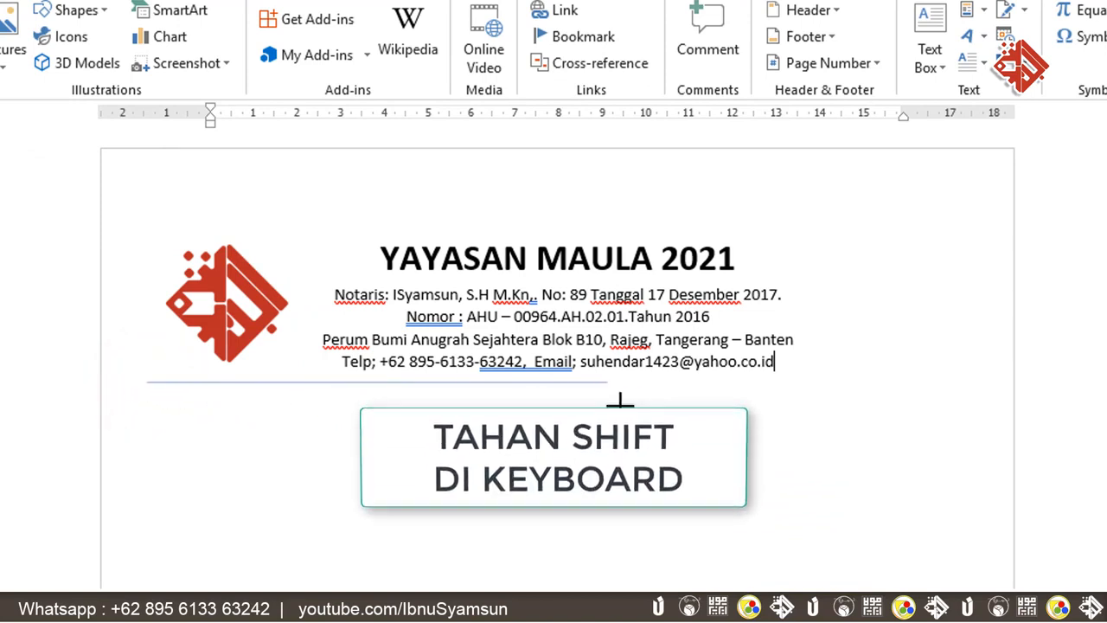
pyautogui.moveTo(819, 397)
pyautogui.mouseDown()
pyautogui.moveTo(892, 395)
pyautogui.moveTo(894, 437)
pyautogui.moveTo(901, 394)
pyautogui.moveTo(953, 391)
pyautogui.mouseUp()
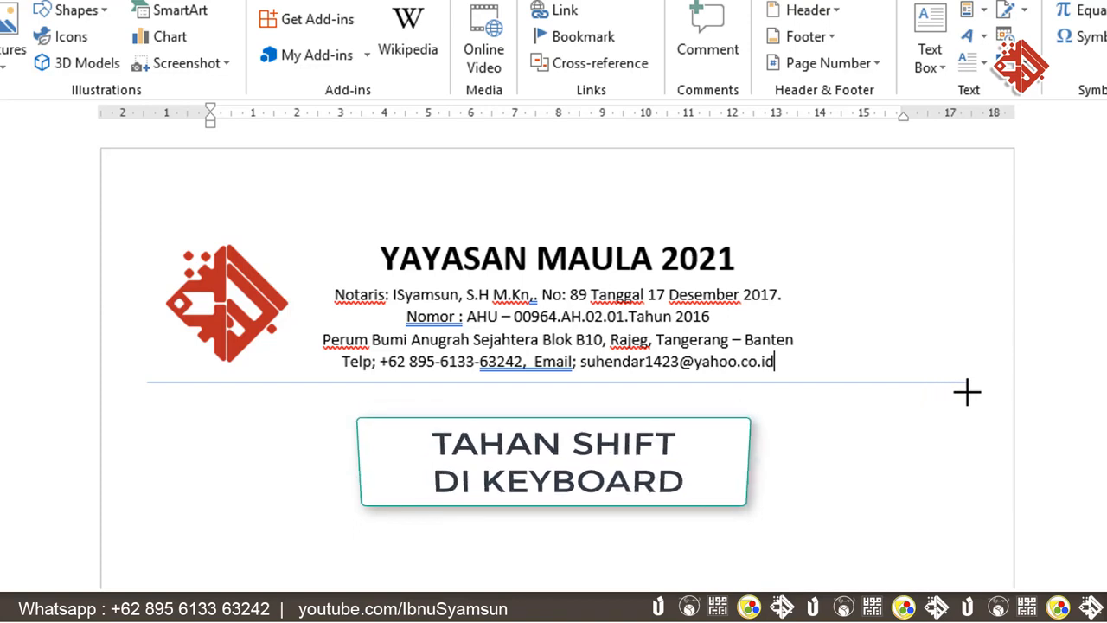
pyautogui.moveTo(969, 391); pyautogui.dragTo(964, 391)
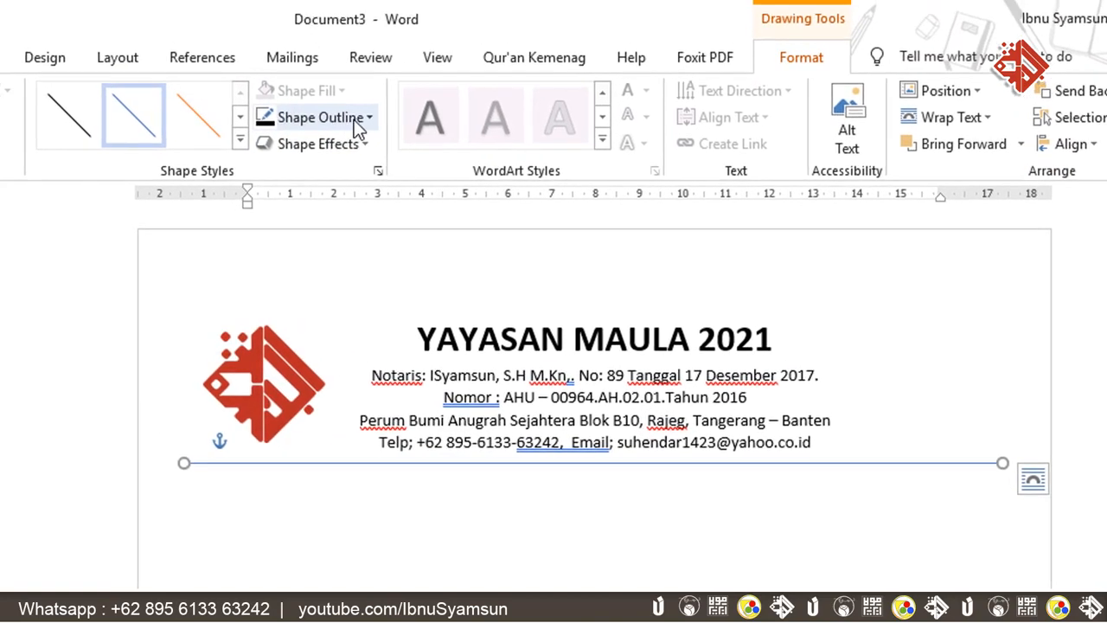
# - Set the line's outline to black and bring up its Format Shape settings via Weight > More Lines
pyautogui.click(369, 119)
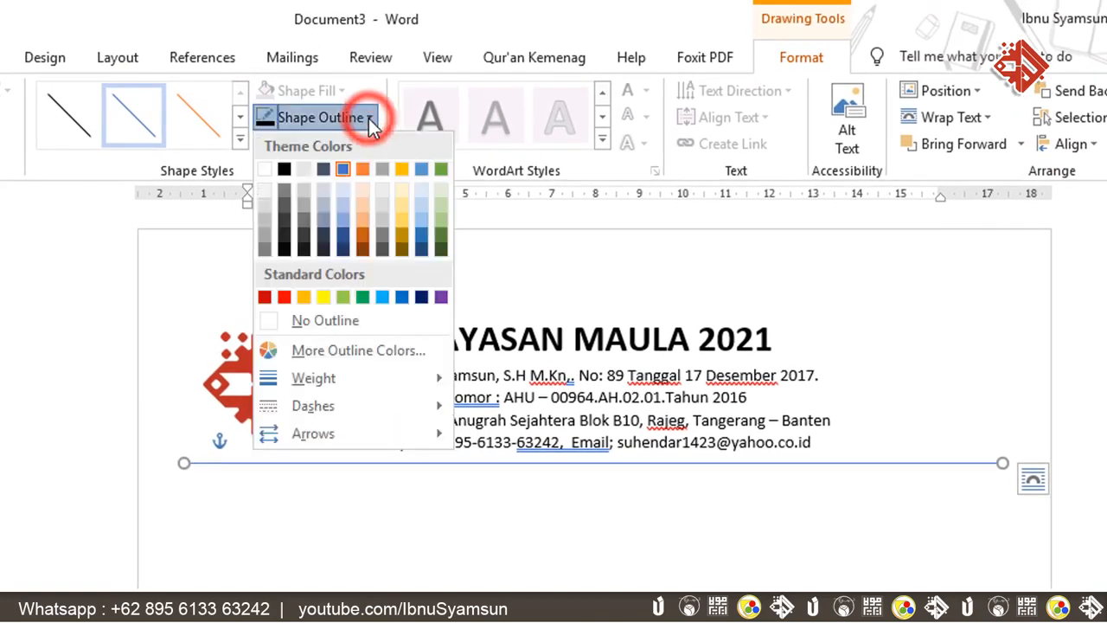
pyautogui.click(284, 168)
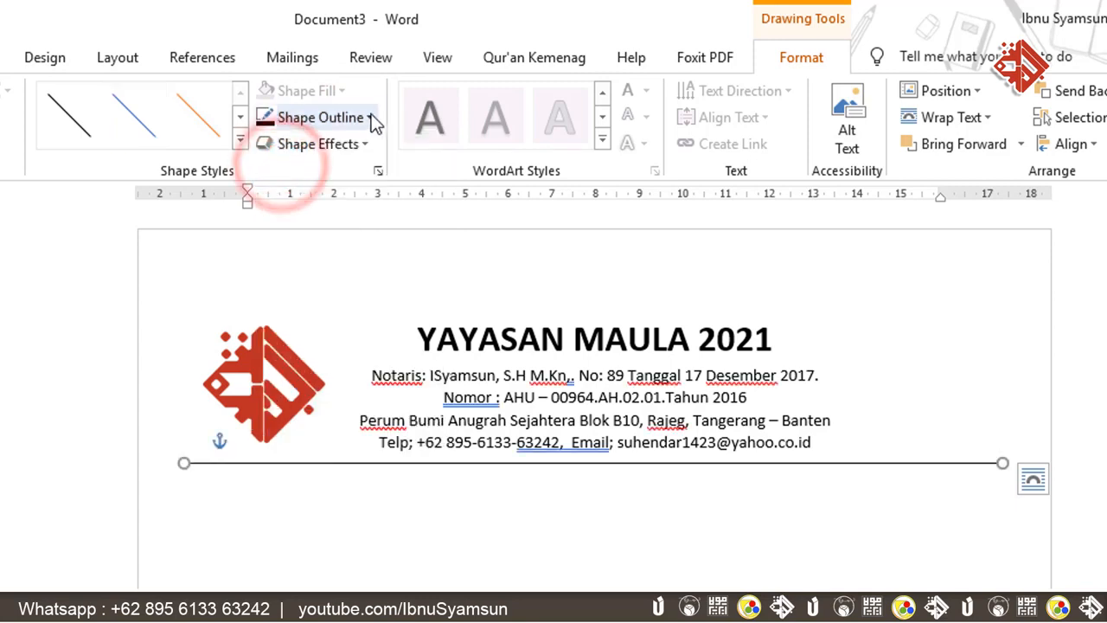
pyautogui.click(370, 117)
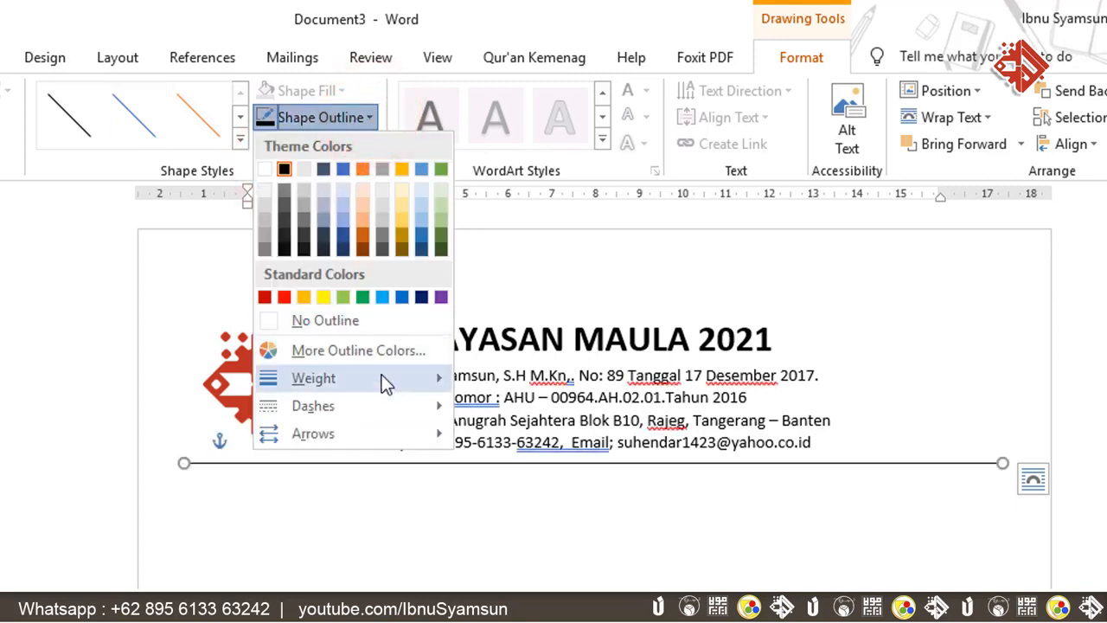
pyautogui.moveTo(381, 375)
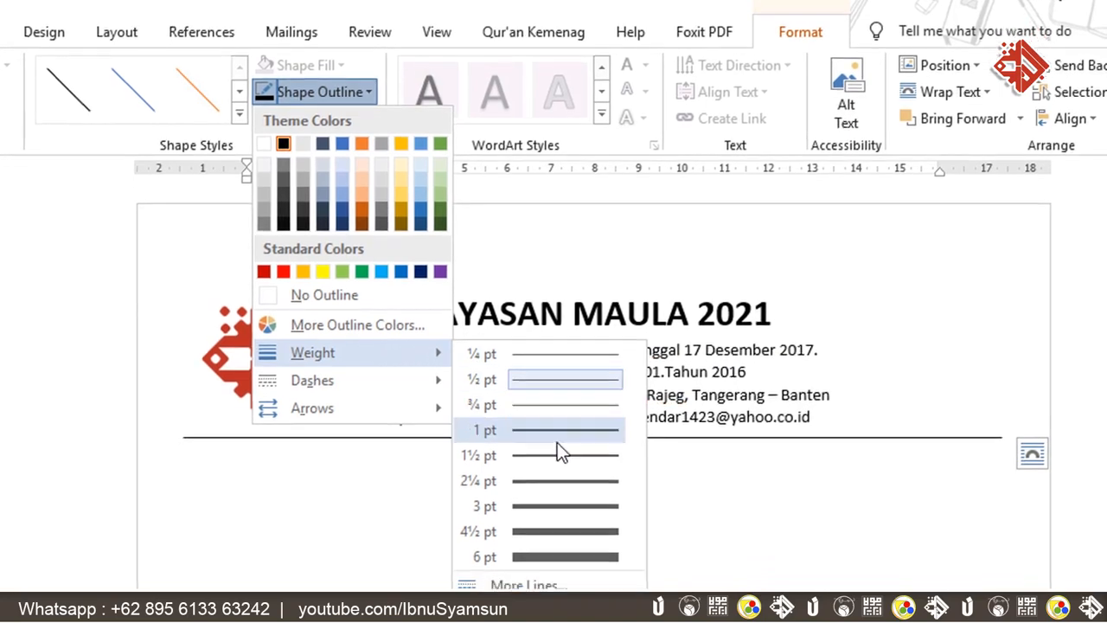
pyautogui.click(576, 585)
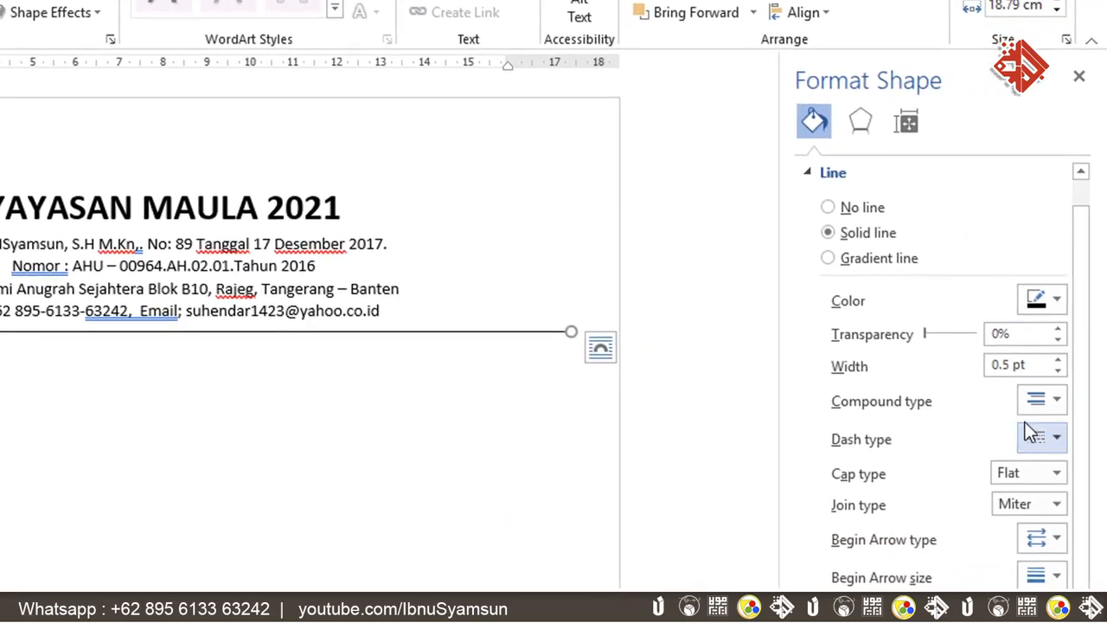
# - Make the rule a double compound line and raise its width to 4 pt
pyautogui.click(1057, 399)
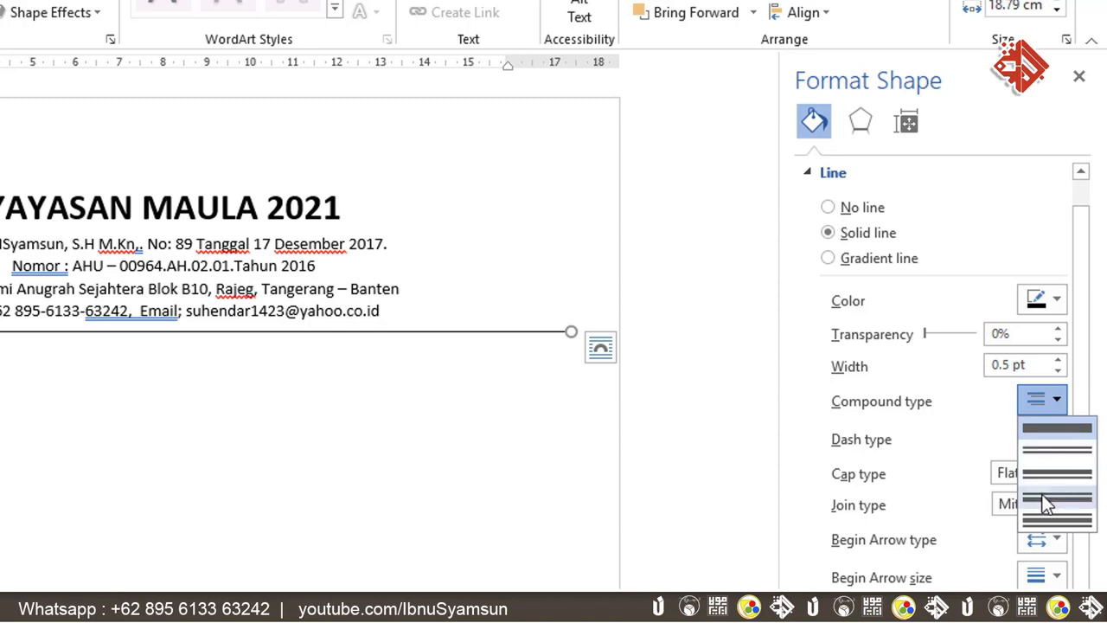
pyautogui.click(1055, 473)
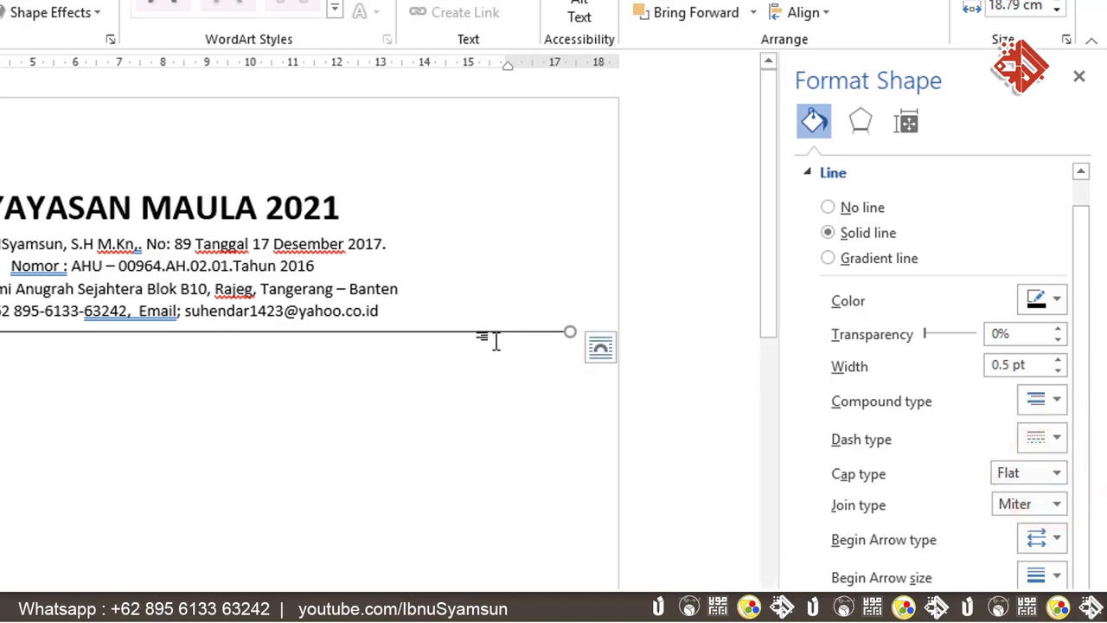
pyautogui.click(1058, 359)
pyautogui.click(1058, 360)
pyautogui.click(1057, 360)
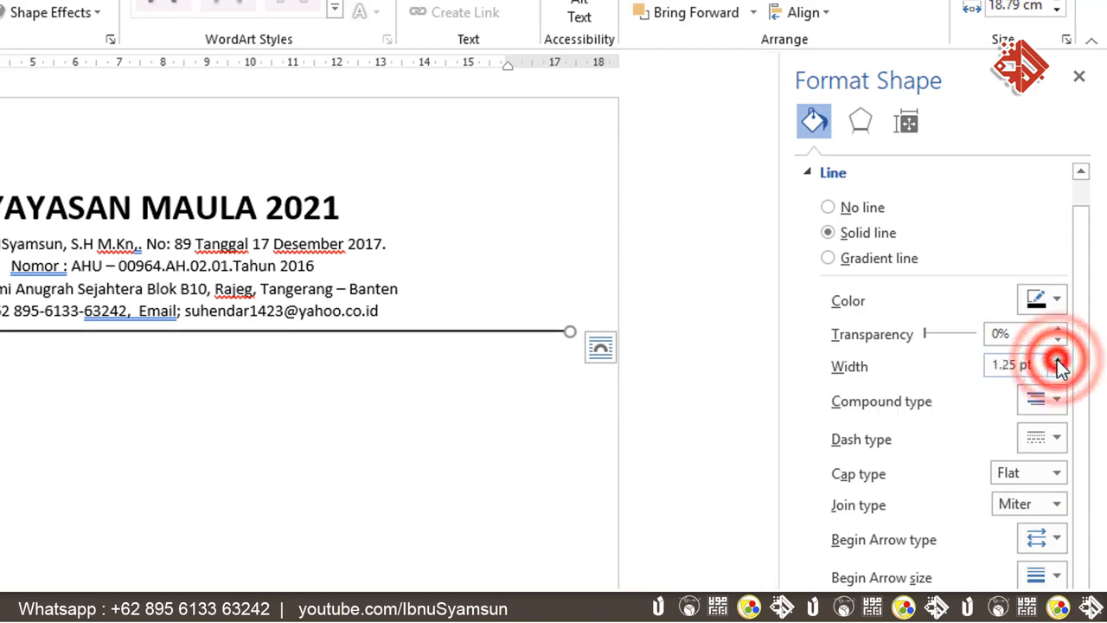
pyautogui.click(1058, 360)
pyautogui.click(1058, 360)
pyautogui.click(1057, 360)
pyautogui.click(1058, 360)
pyautogui.click(1057, 360)
pyautogui.click(1058, 360)
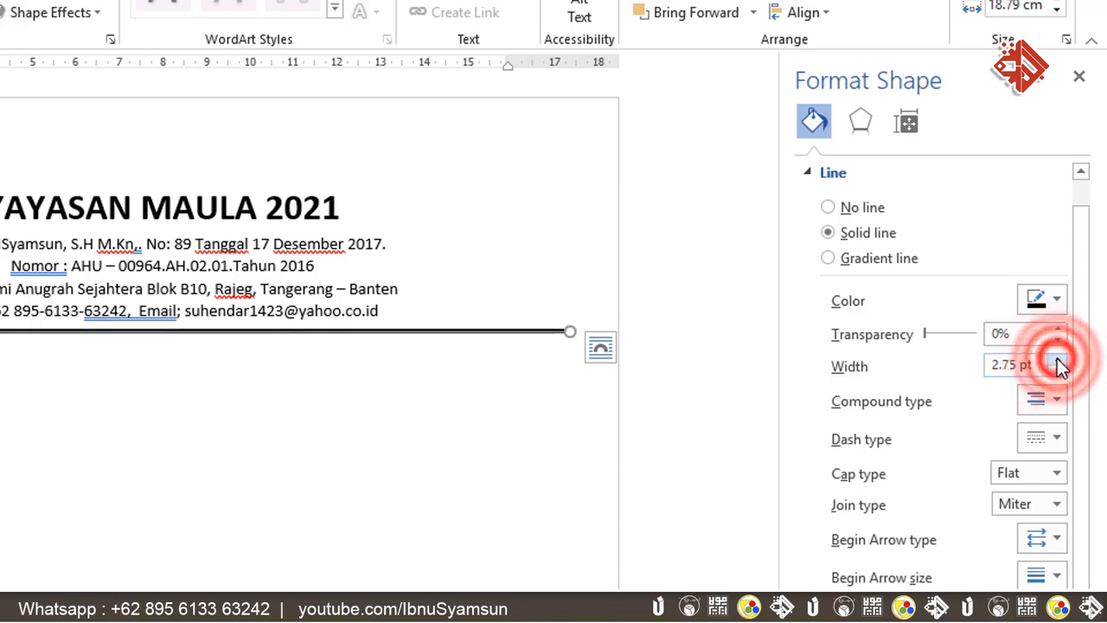
pyautogui.click(1058, 360)
pyautogui.click(1058, 360)
pyautogui.click(1058, 359)
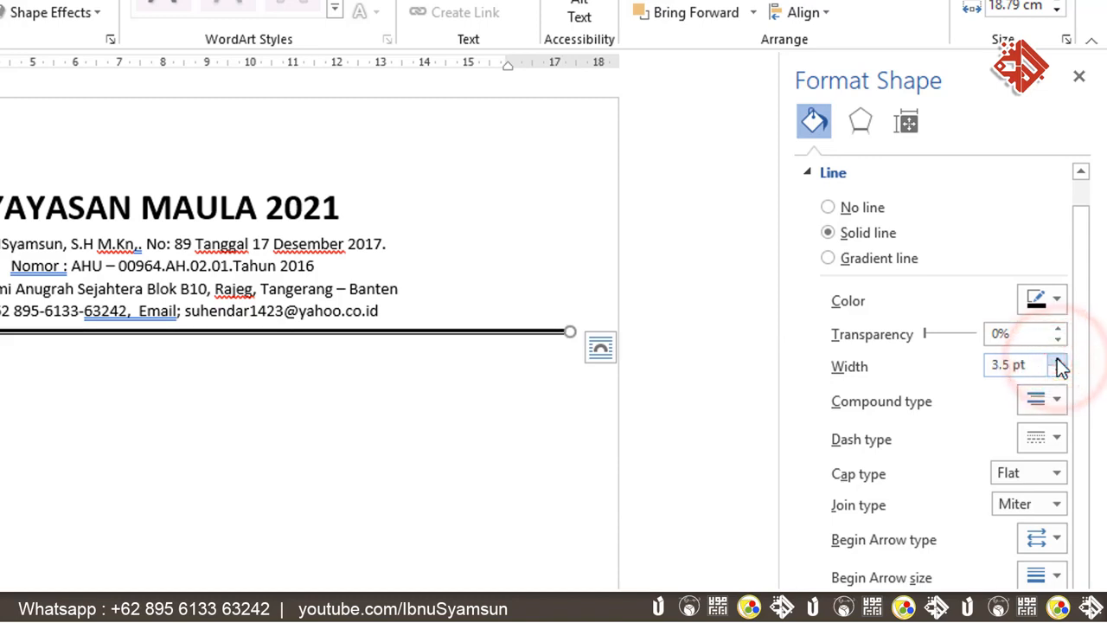
pyautogui.click(1058, 360)
pyautogui.click(1058, 360)
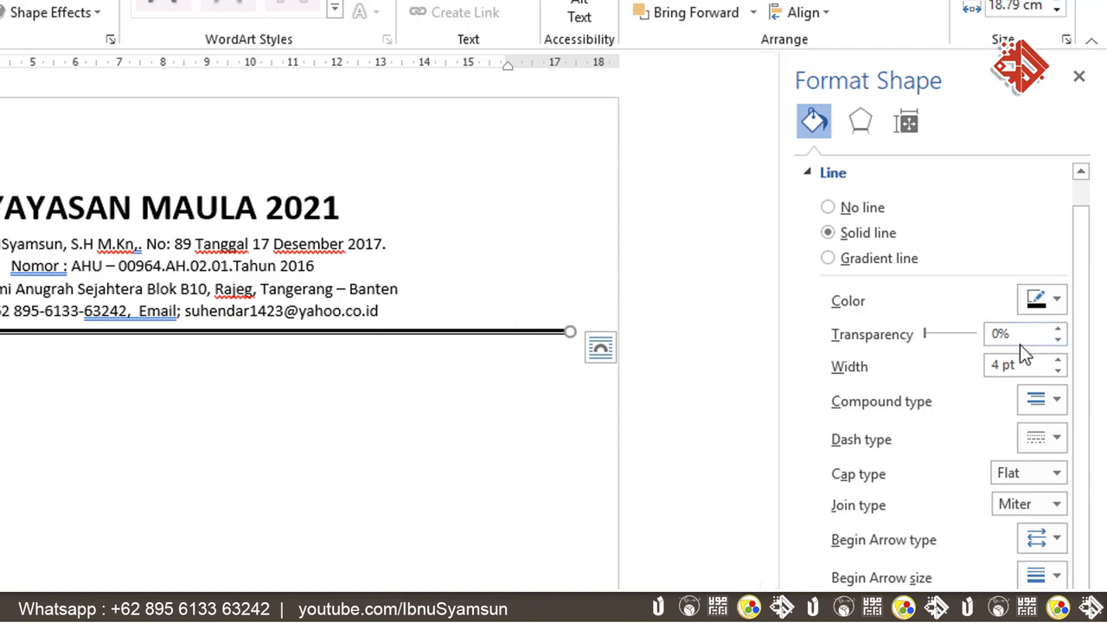
# - Keep the rule's colour black and close the Format Shape pane
pyautogui.click(1060, 299)
pyautogui.click(1060, 299)
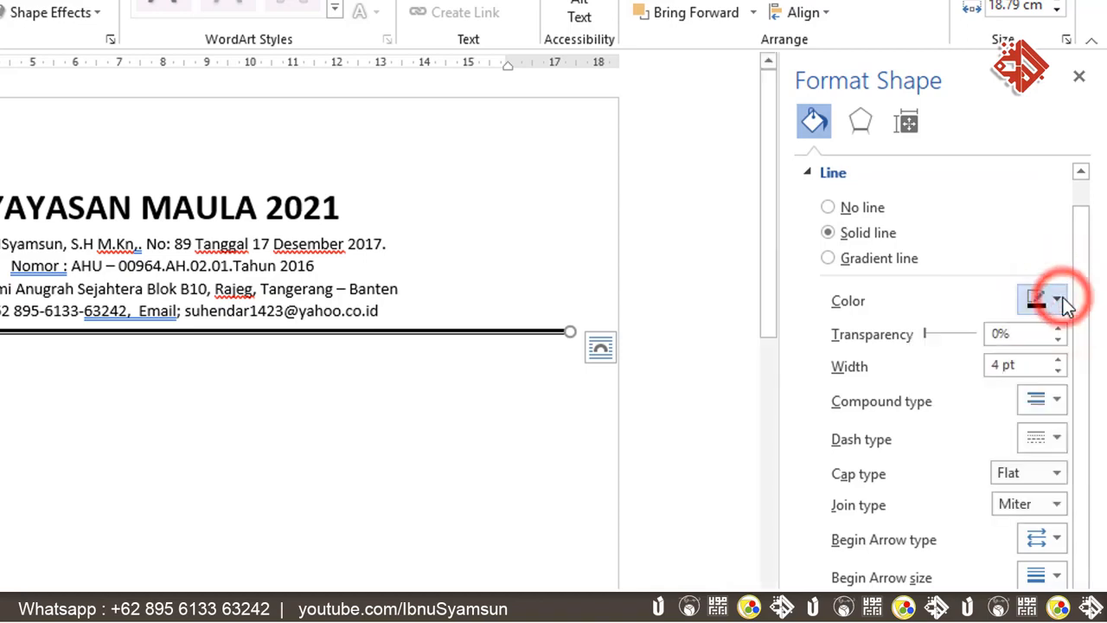
pyautogui.click(1079, 78)
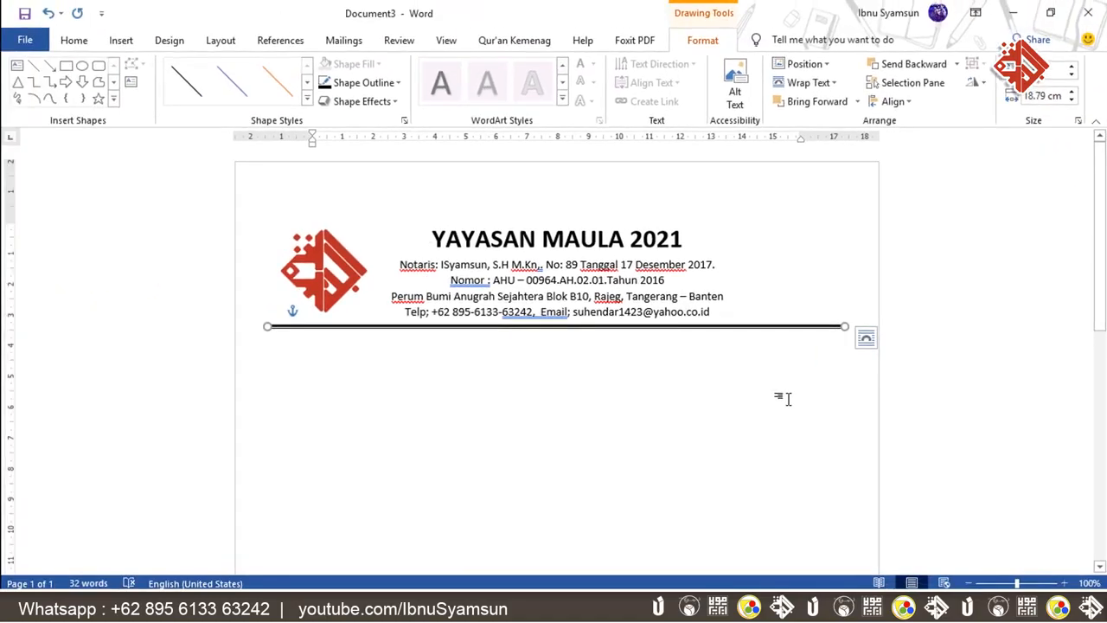
# - Begin the letter's number line 'NO' below the double rule, advancing to the tab stop
pyautogui.click(746, 305)
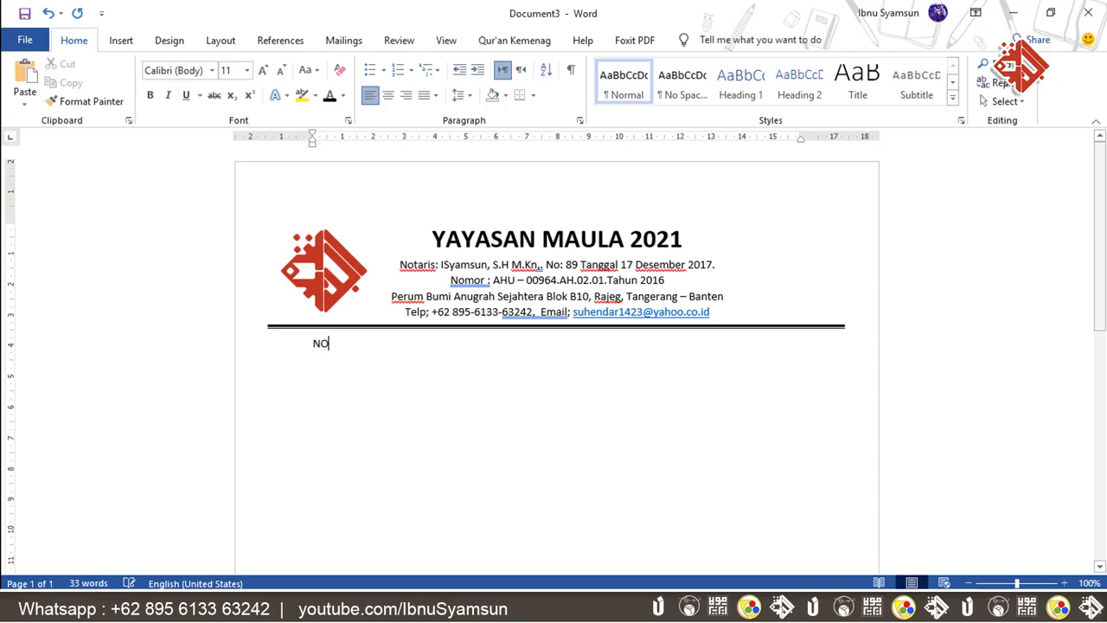
pyautogui.press('Tab')
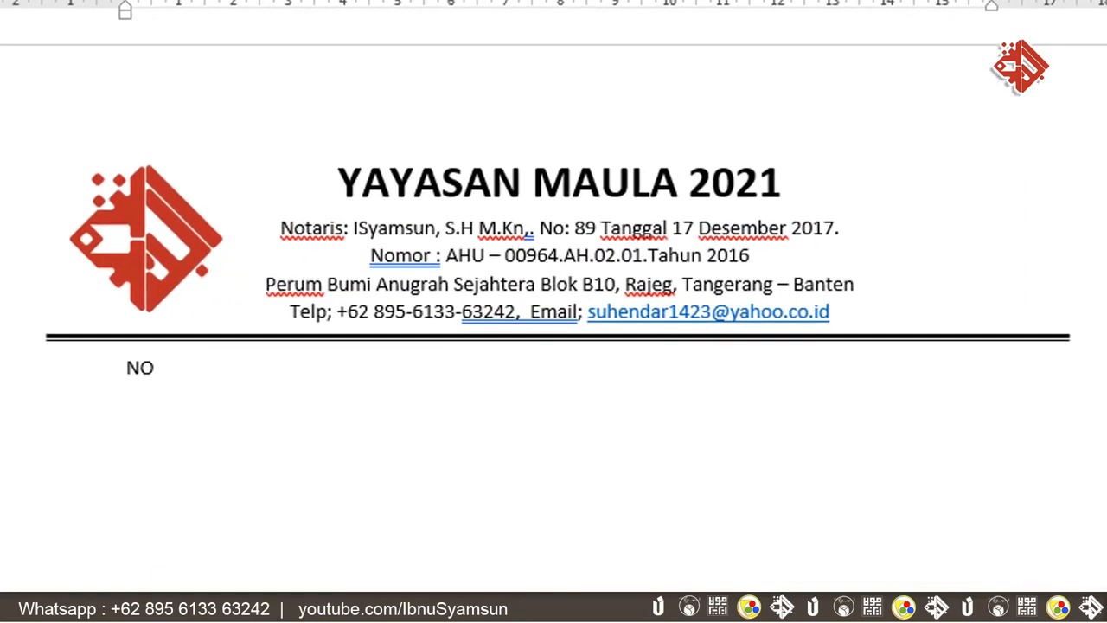